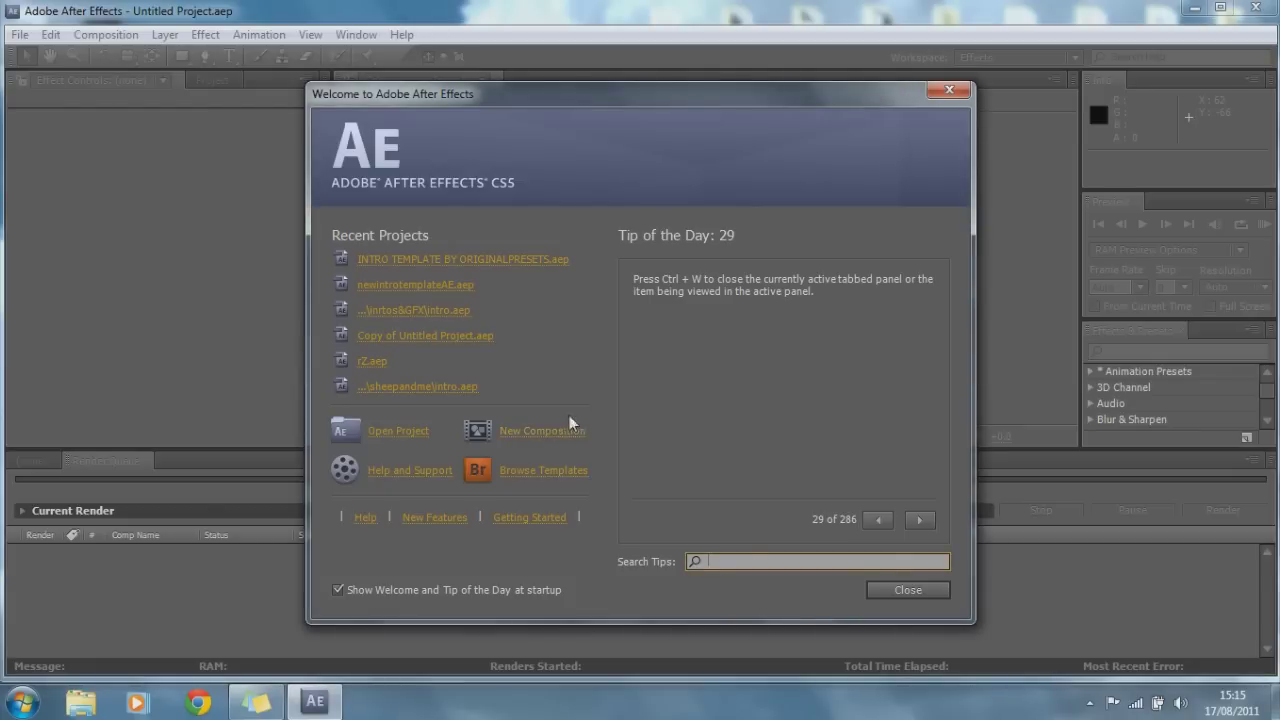
Create the Comp 1 composition with a black background and maximize the After Effects window.
left_click(539, 432)
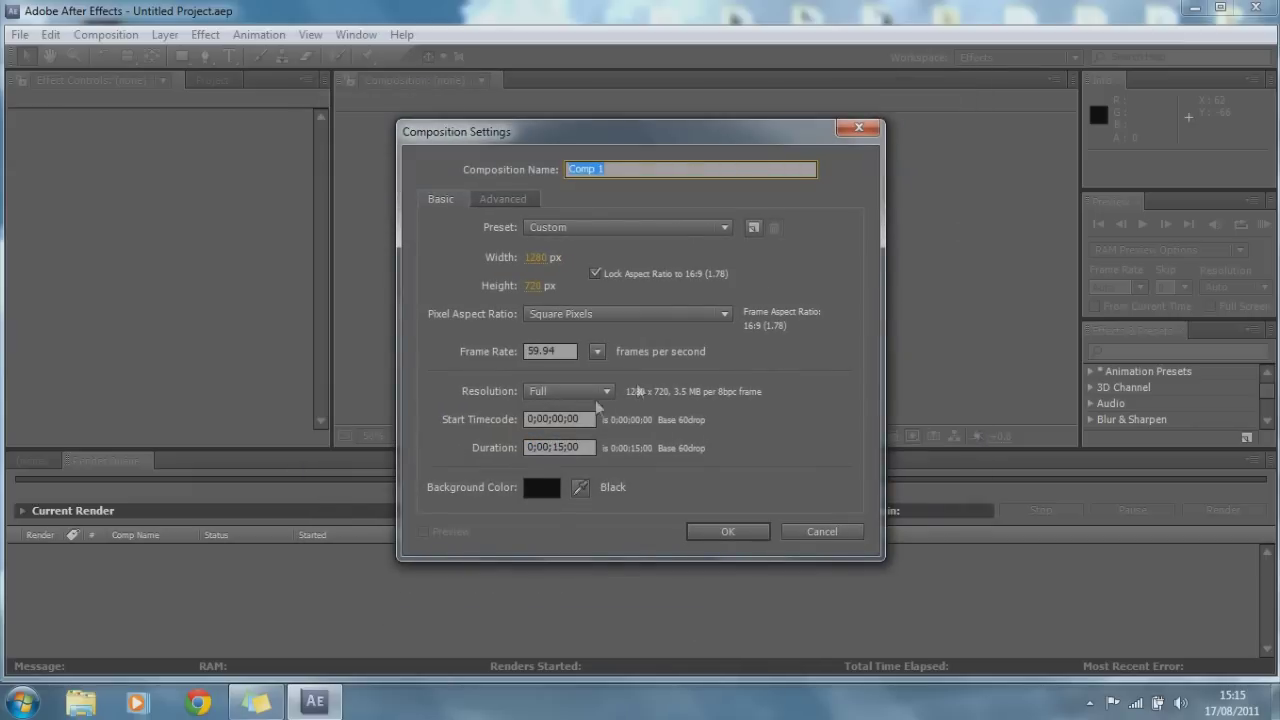
left_click(712, 533)
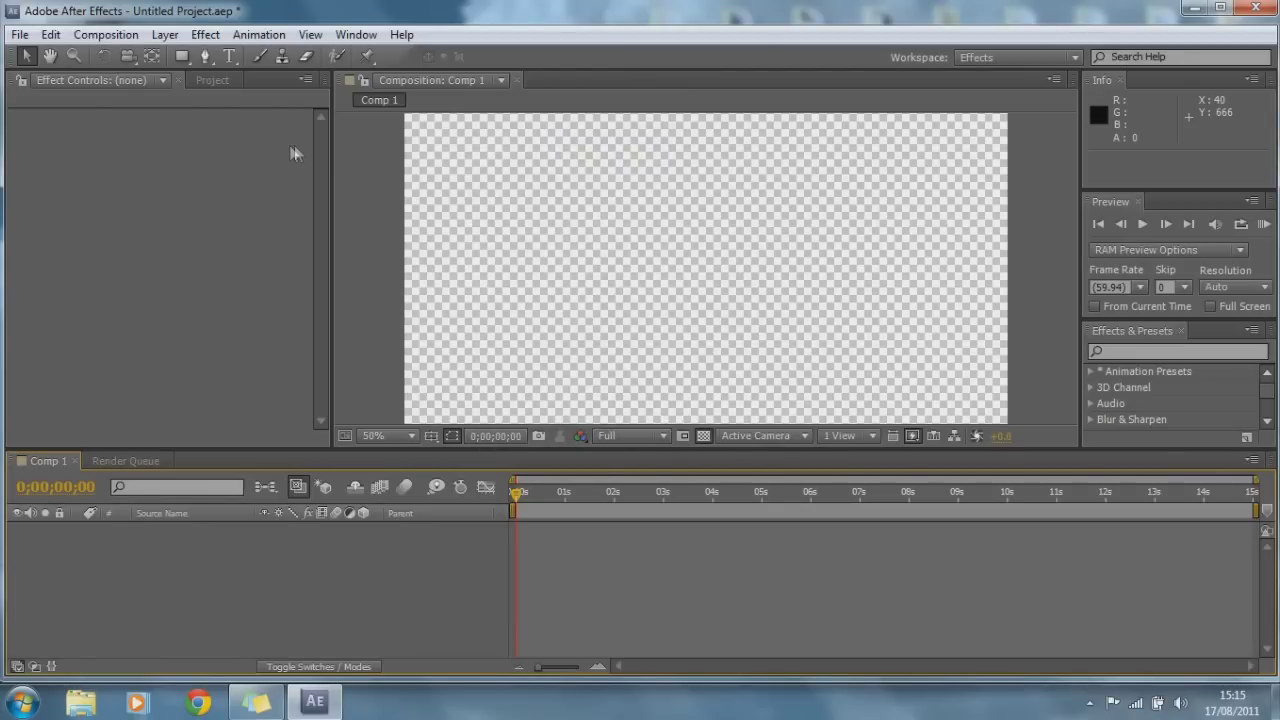
left_click(706, 438)
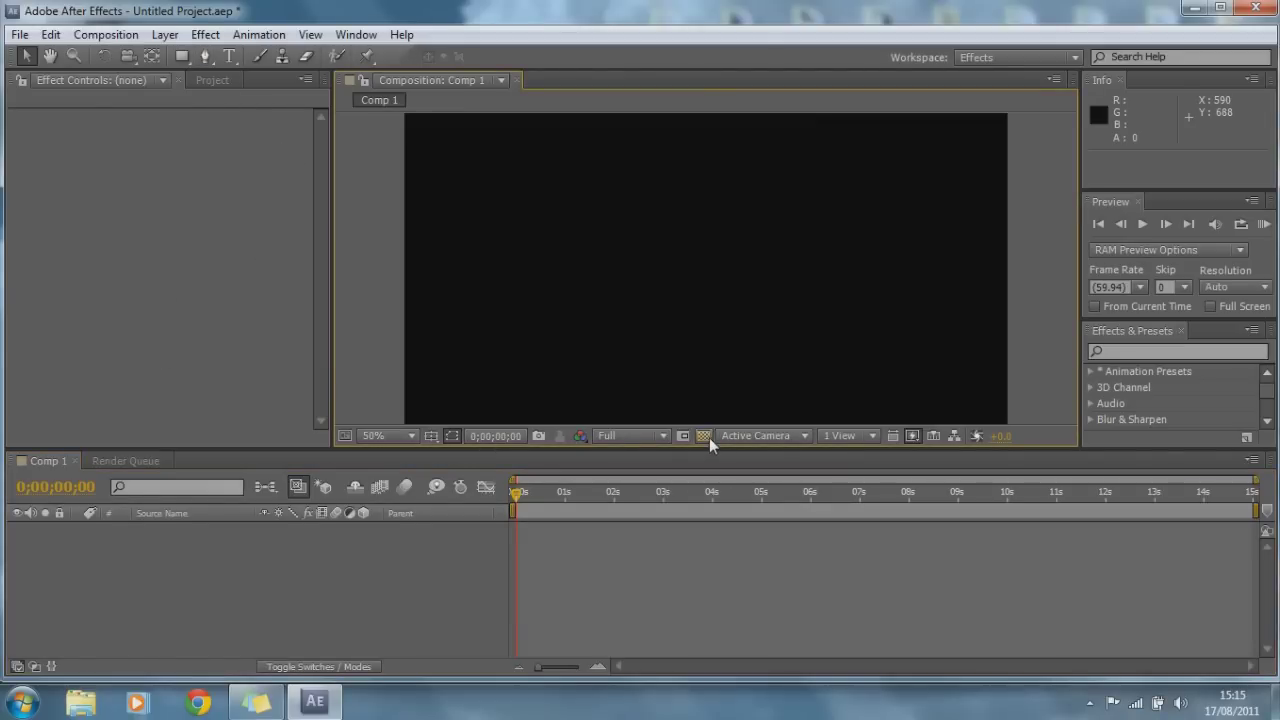
left_click(1220, 8)
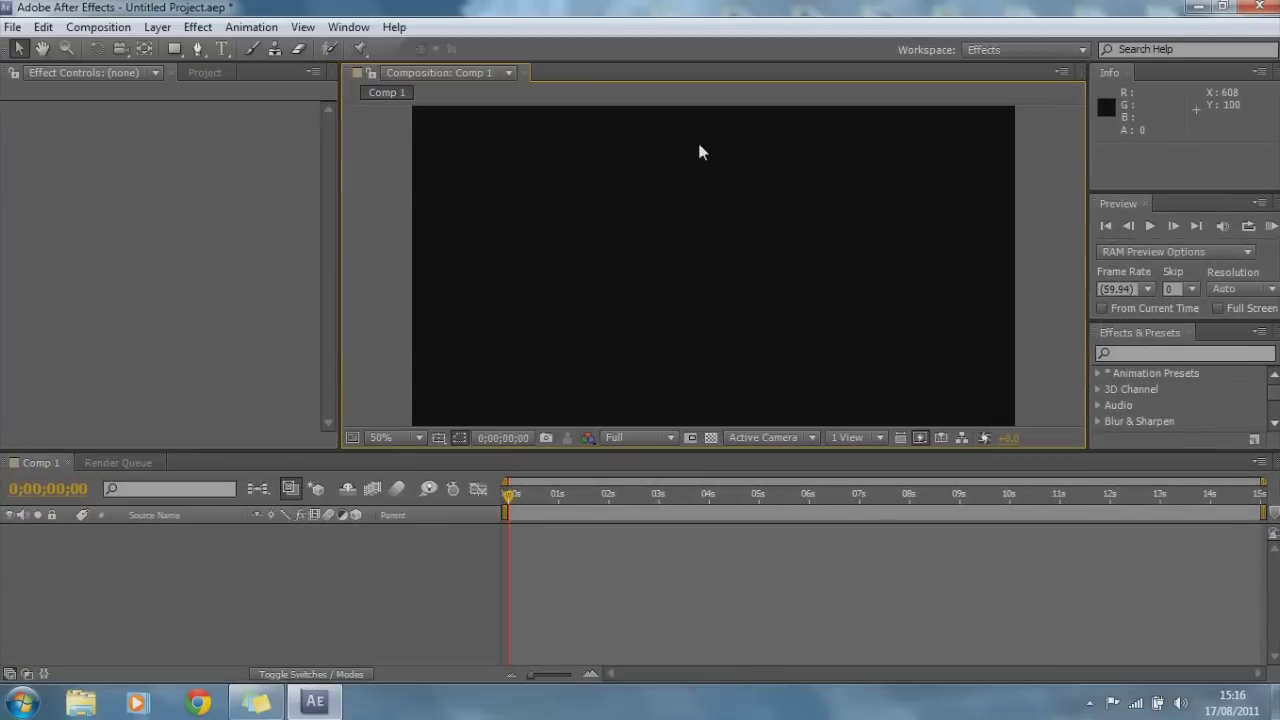
Import the akcc.avi gameplay clip into the project.
left_click(204, 72)
right_click(164, 262)
mouse_move(260, 337)
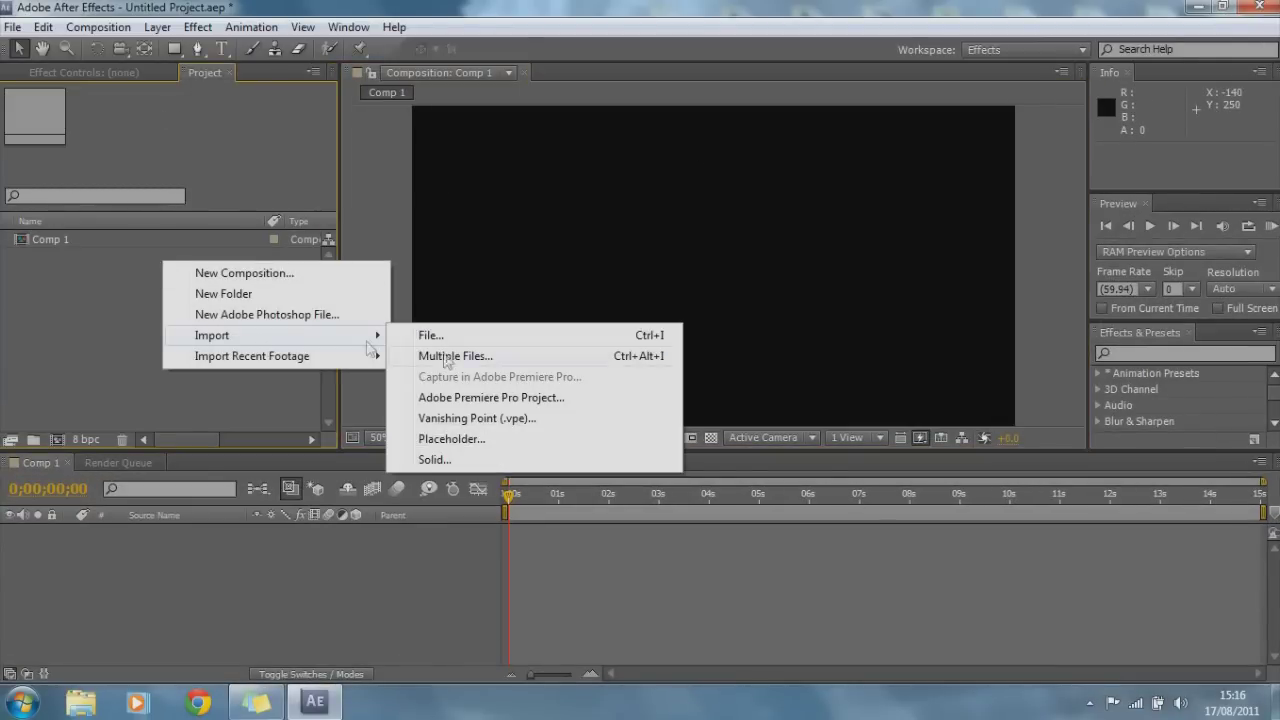
left_click(464, 337)
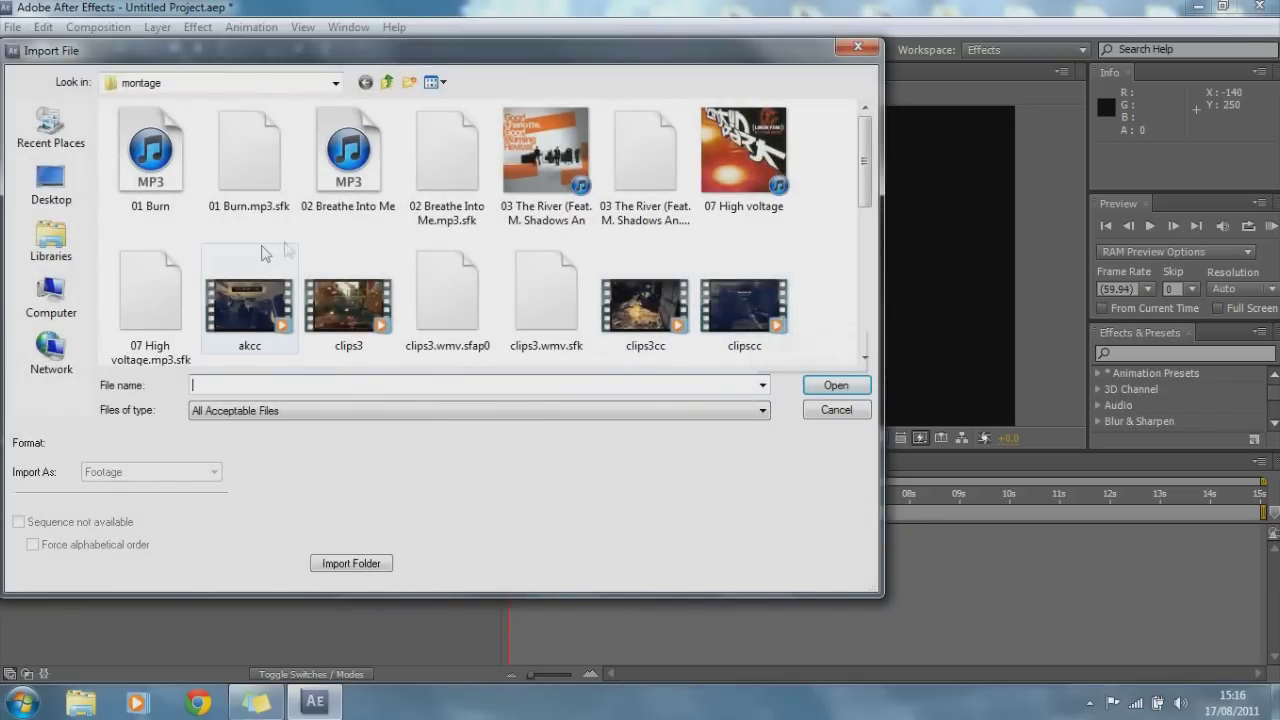
mouse_move(868, 176)
left_mouse_down()
mouse_move(865, 340)
mouse_move(871, 190)
left_mouse_up()
left_click(285, 240)
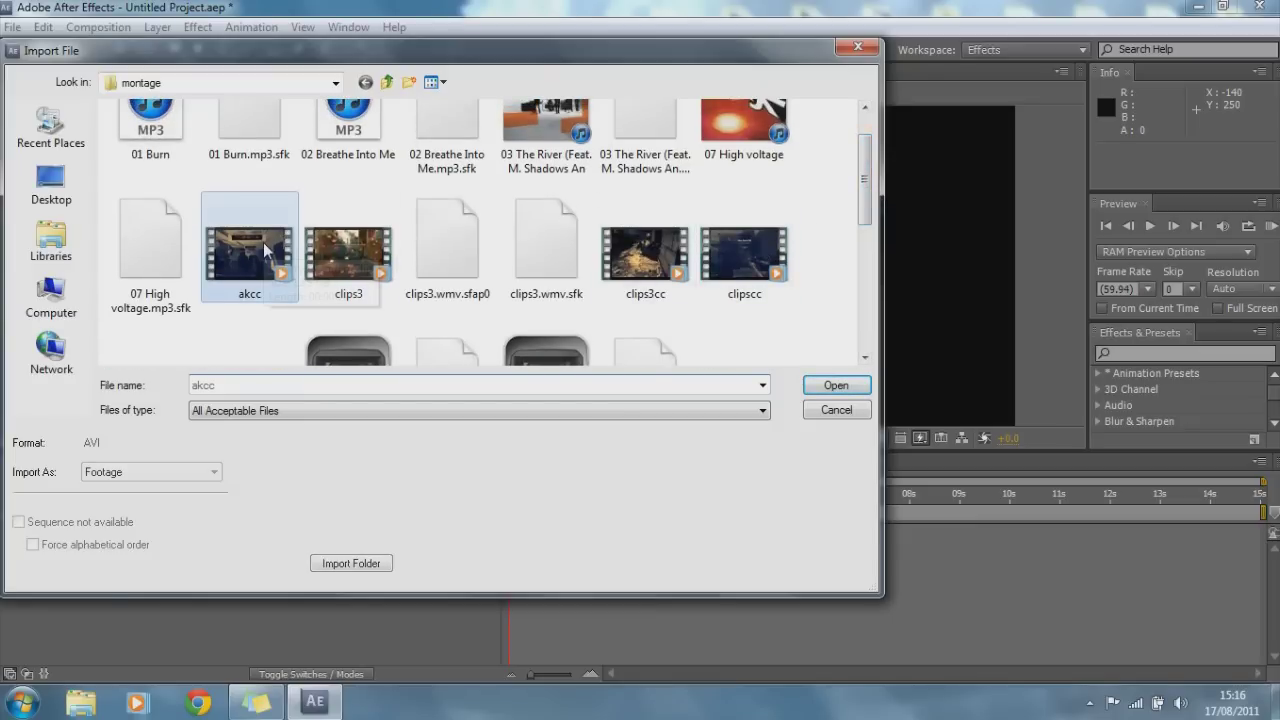
left_click(853, 388)
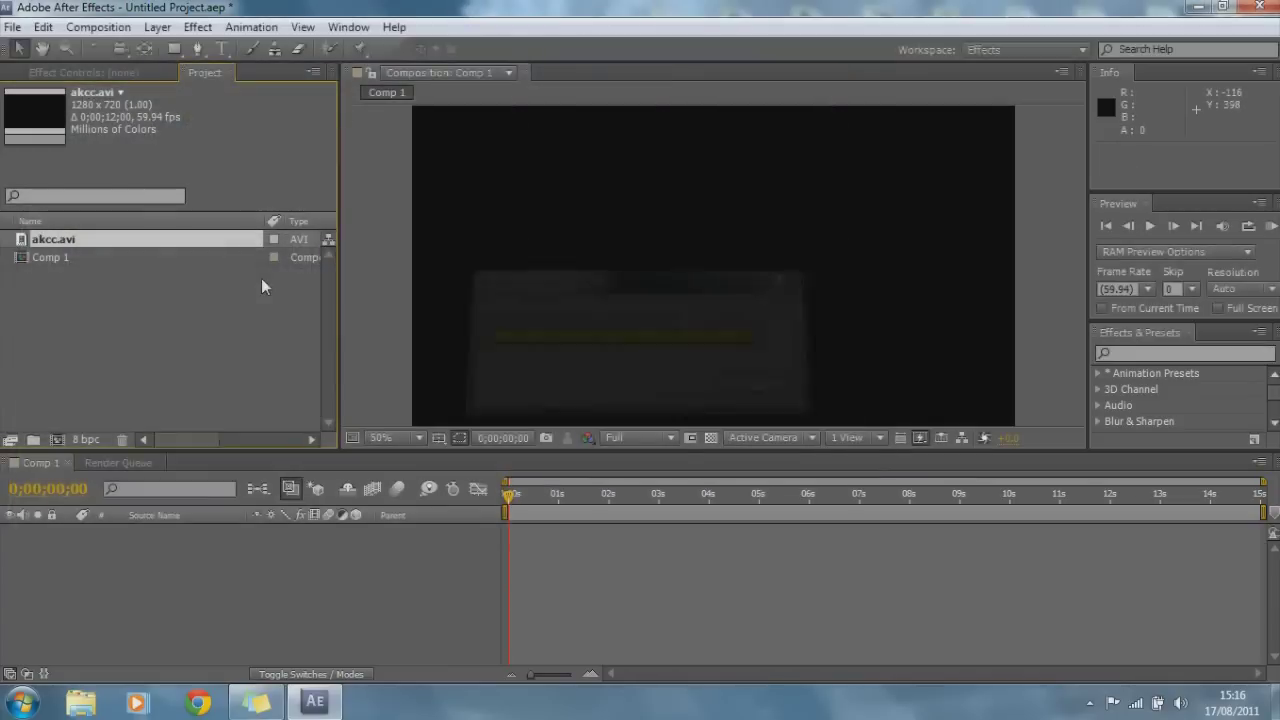
Add akcc.avi to Comp 1's timeline and slide it earlier to start at -0;00;04;42.
left_click_drag(74, 242, 717, 272)
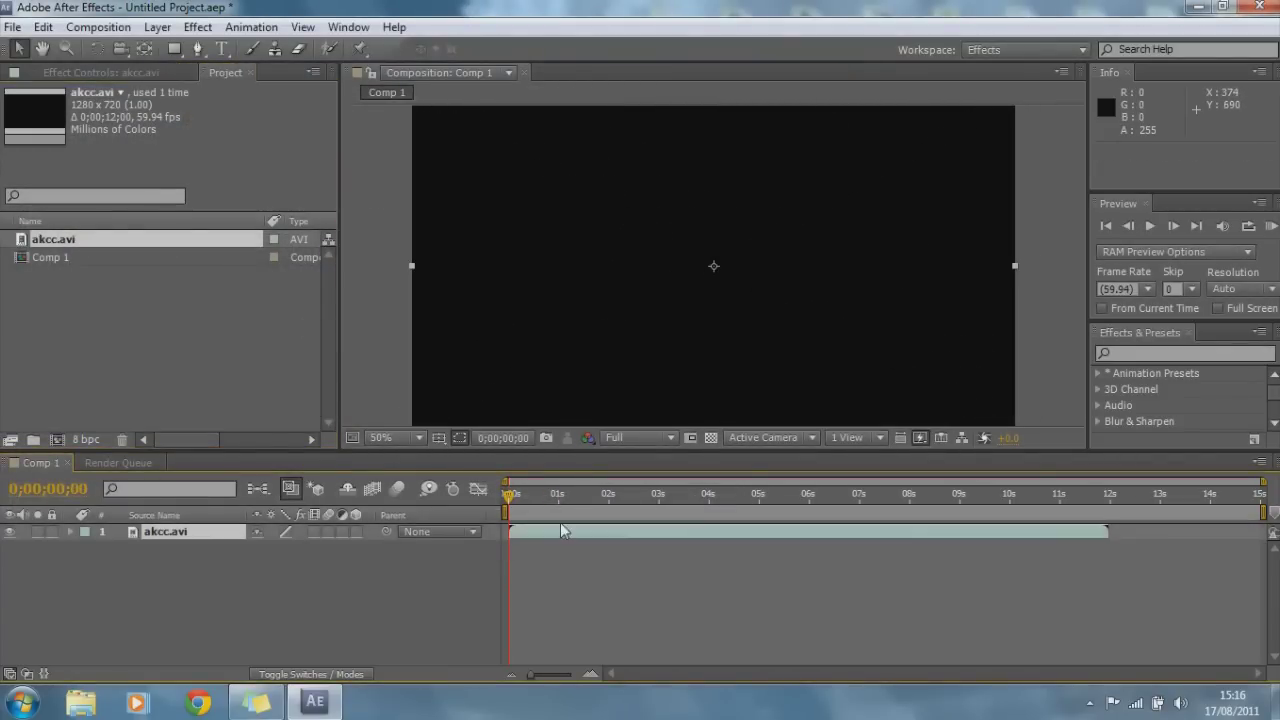
left_click_drag(563, 531, 327, 542)
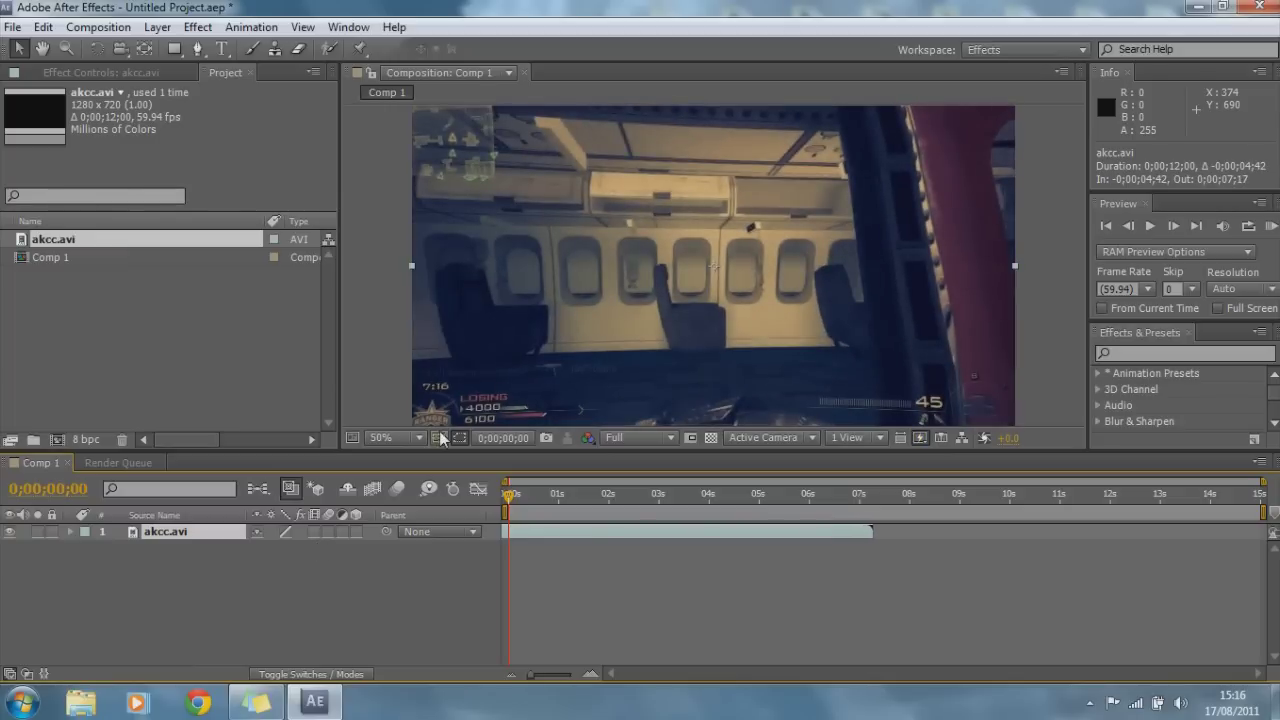
left_click(1132, 360)
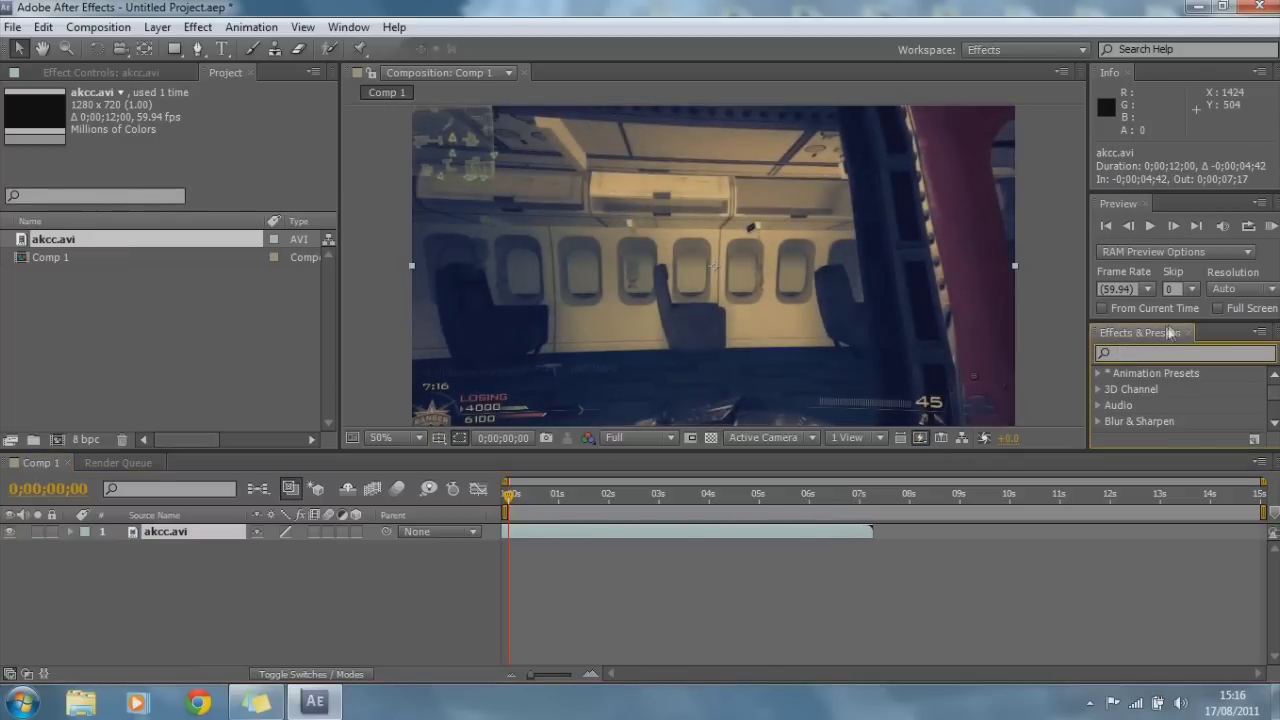
Enlarge the Effects & Presets panel and keep the Effects workspace.
left_click_drag(1170, 322, 1175, 244)
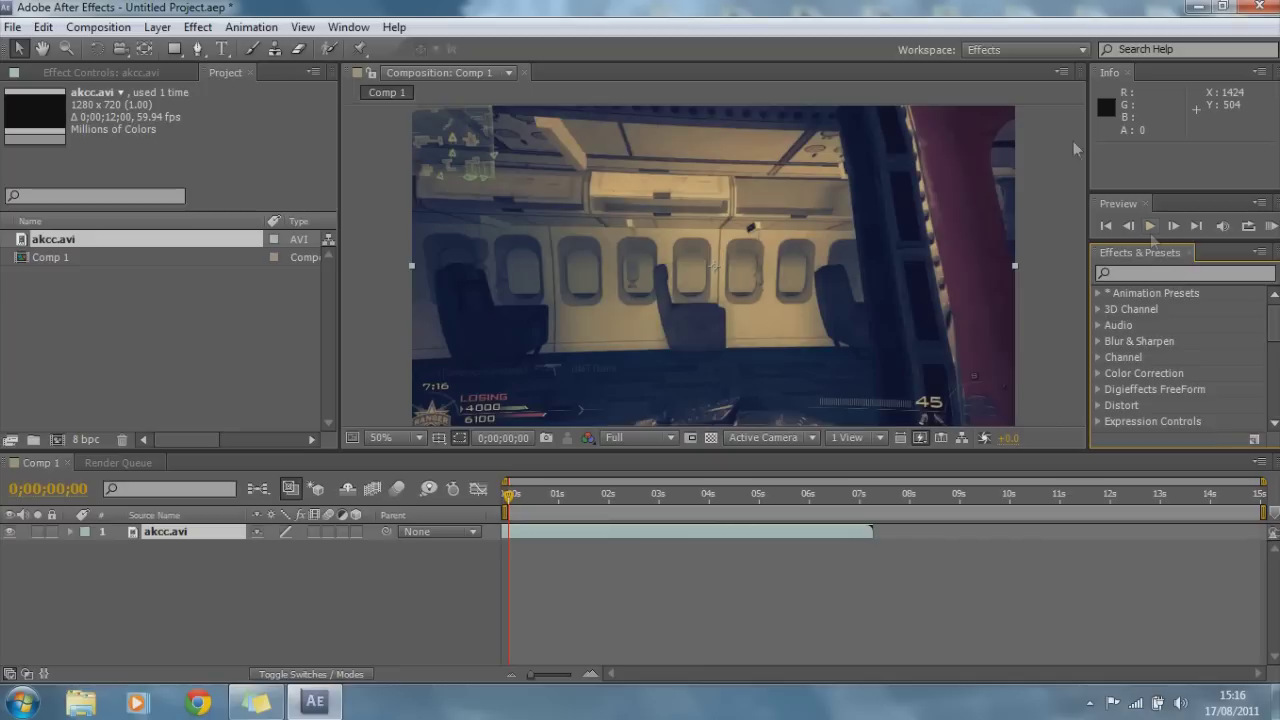
left_click(1082, 50)
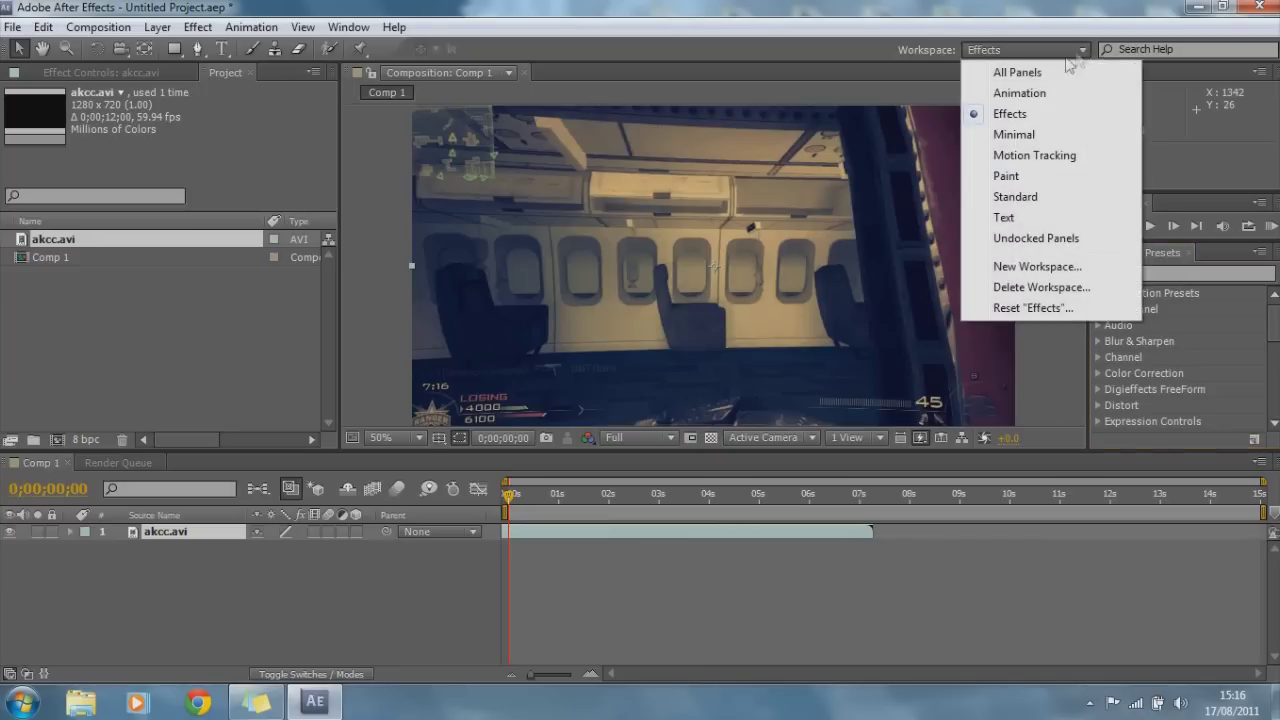
left_click(1038, 117)
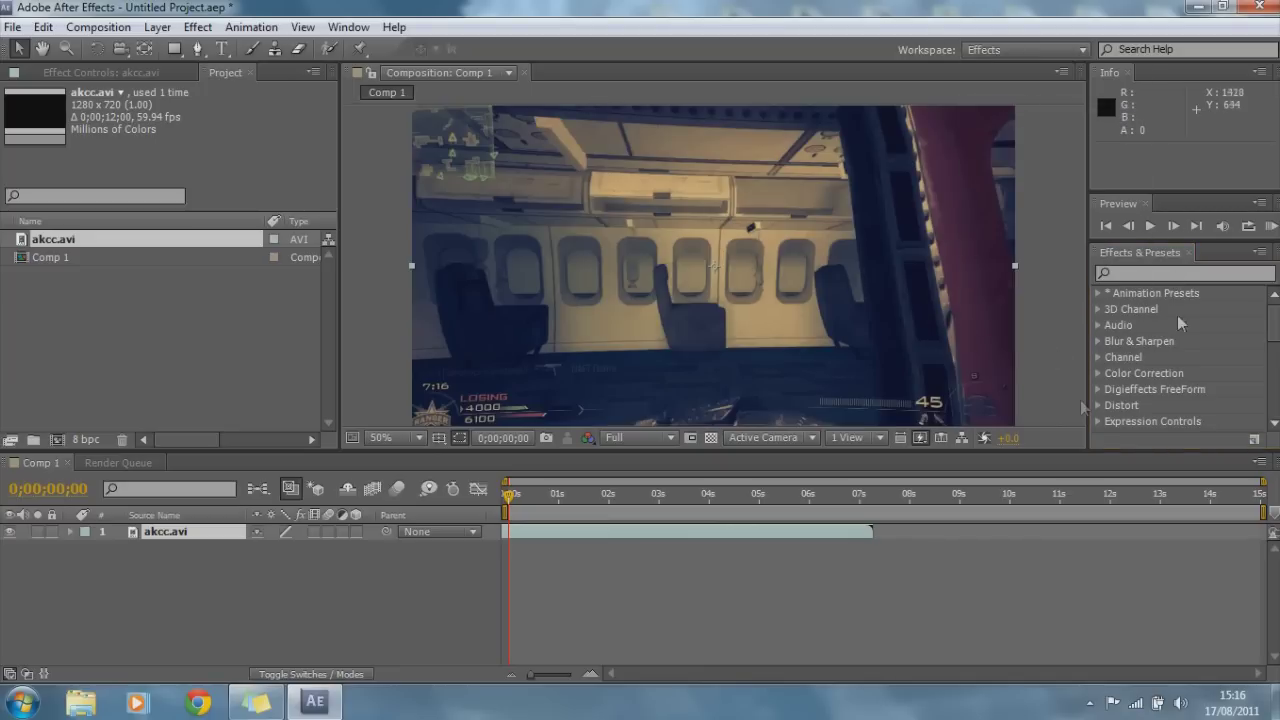
Search effects for 'cc le' and drop CC Lens onto the akcc.avi layer.
left_click(1193, 270)
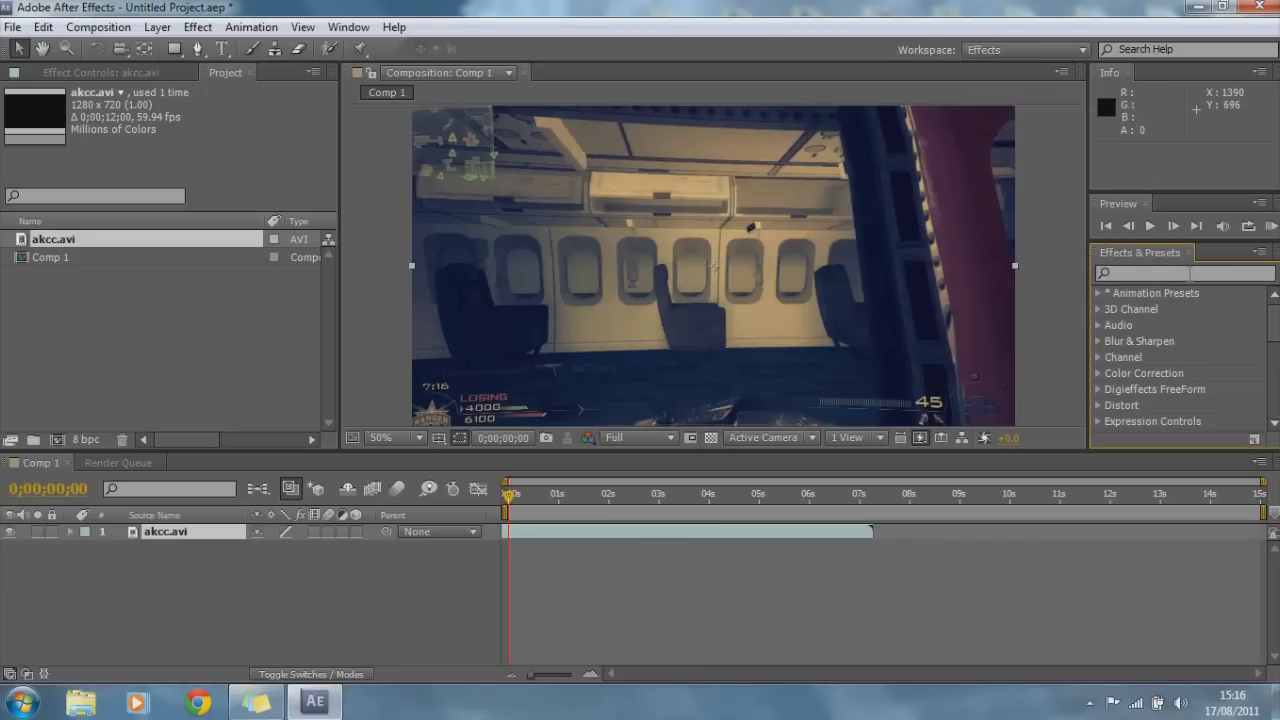
left_click(1190, 273)
type("cc lens")
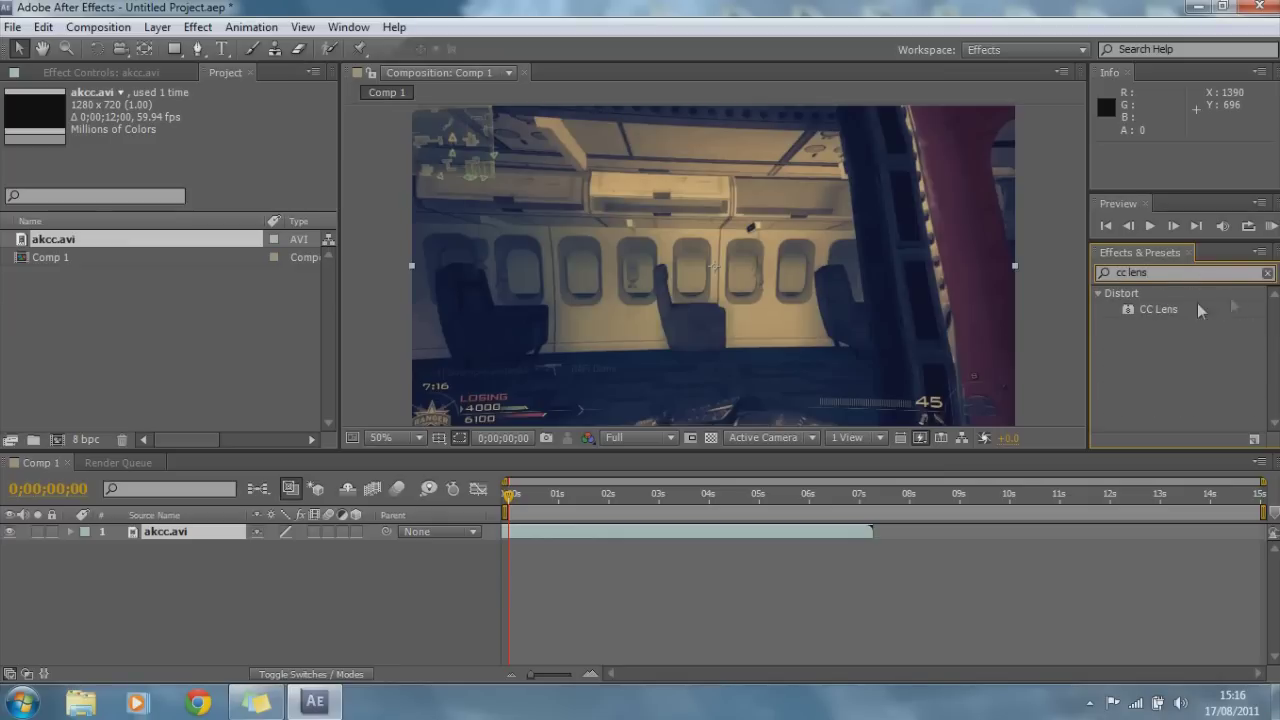
left_click_drag(1160, 309, 601, 535)
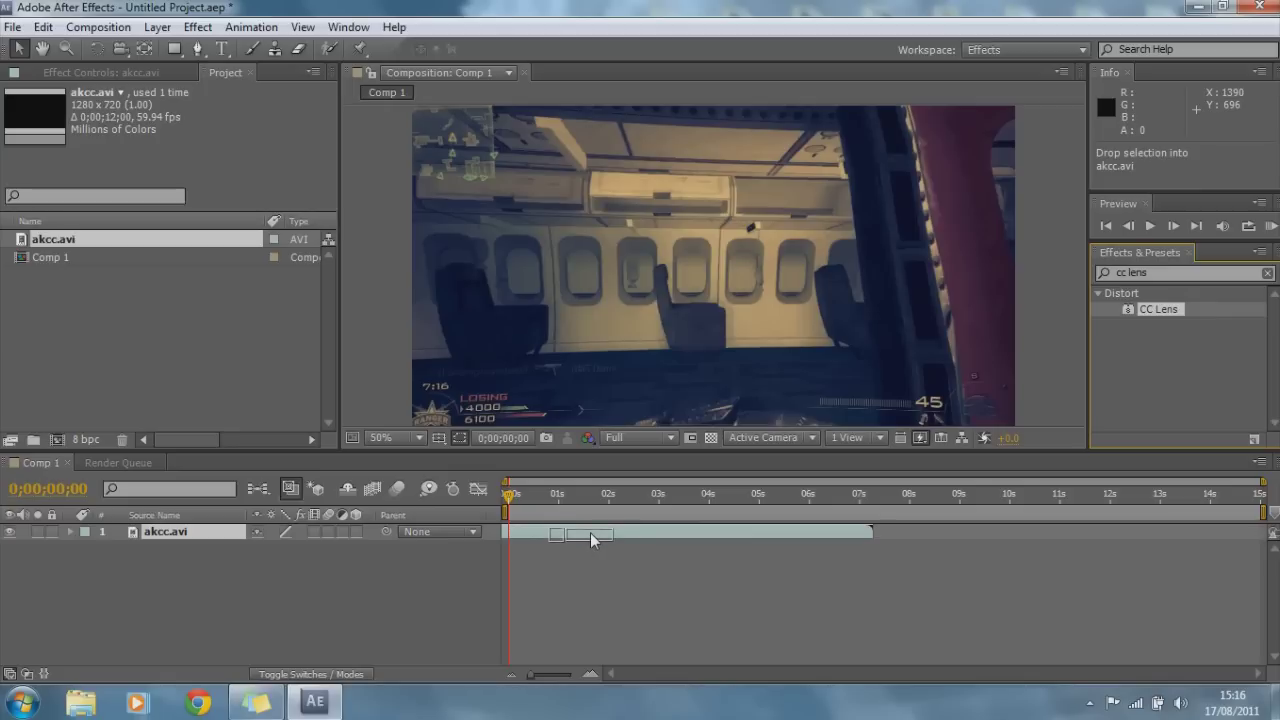
left_click_drag(590, 532, 590, 529)
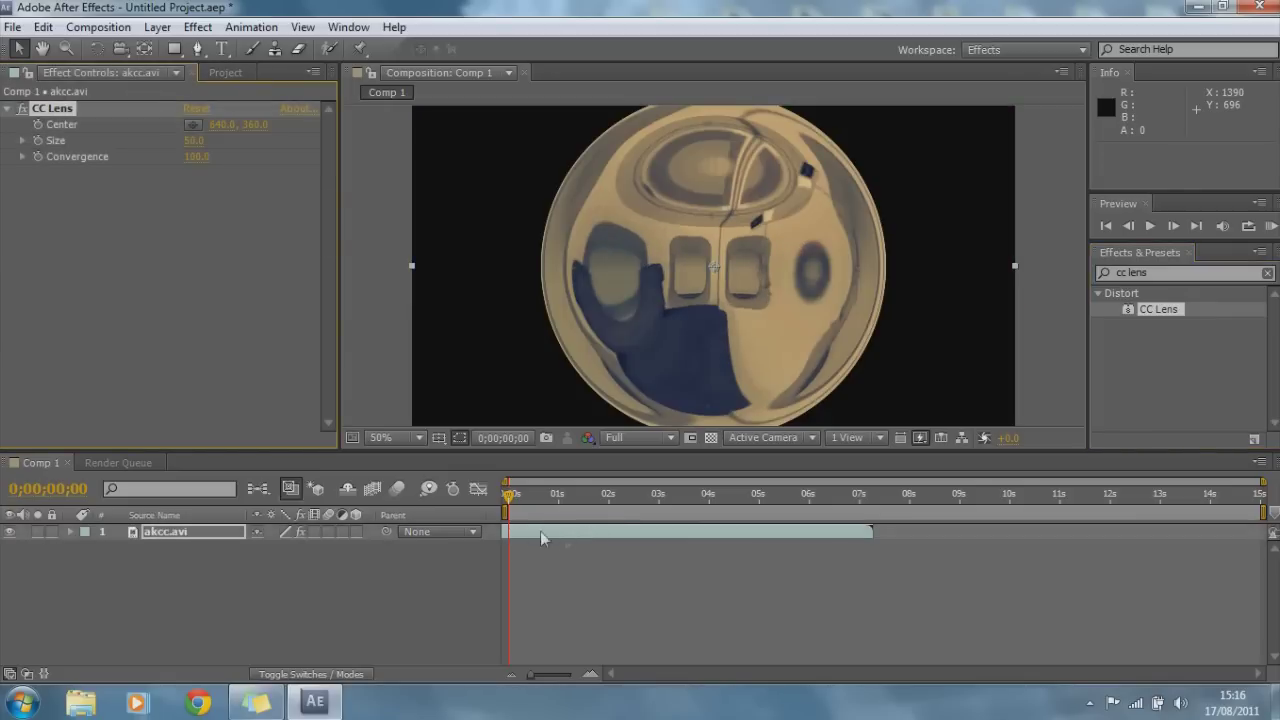
Duplicate the lensed akcc.avi layer with copy and paste.
left_click(191, 534)
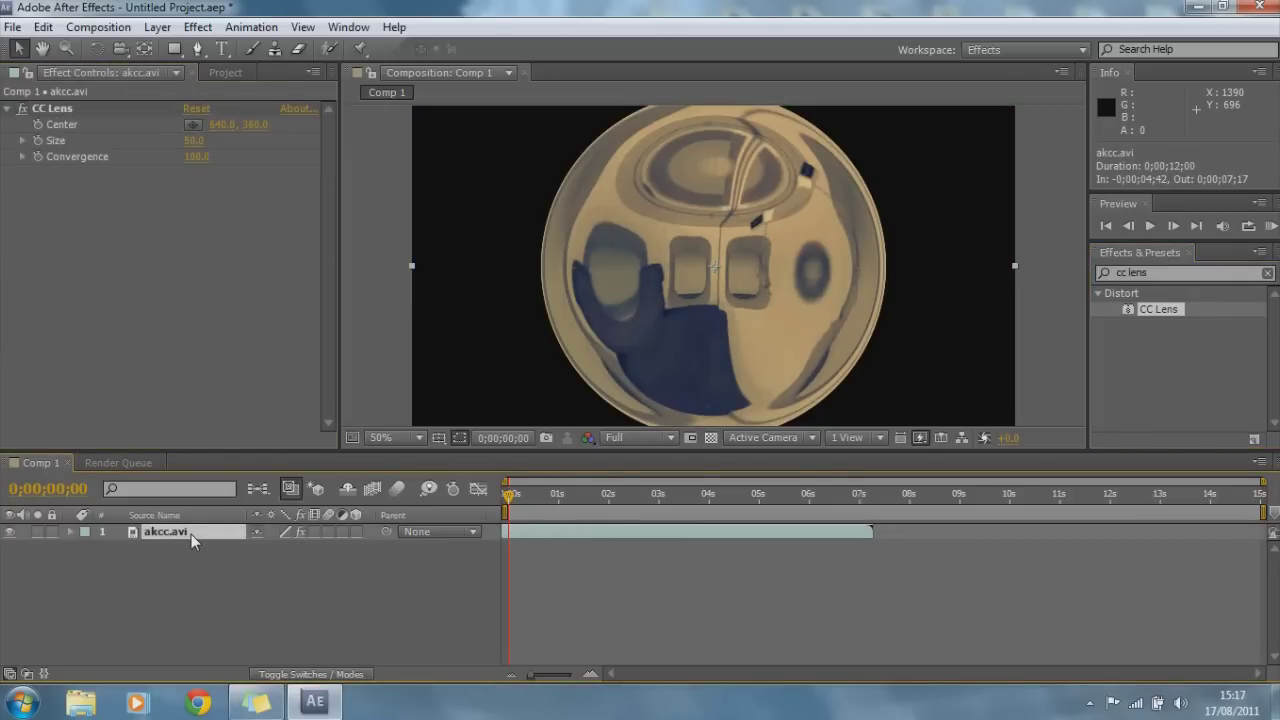
key("ctrl+c")
key("ctrl+v")
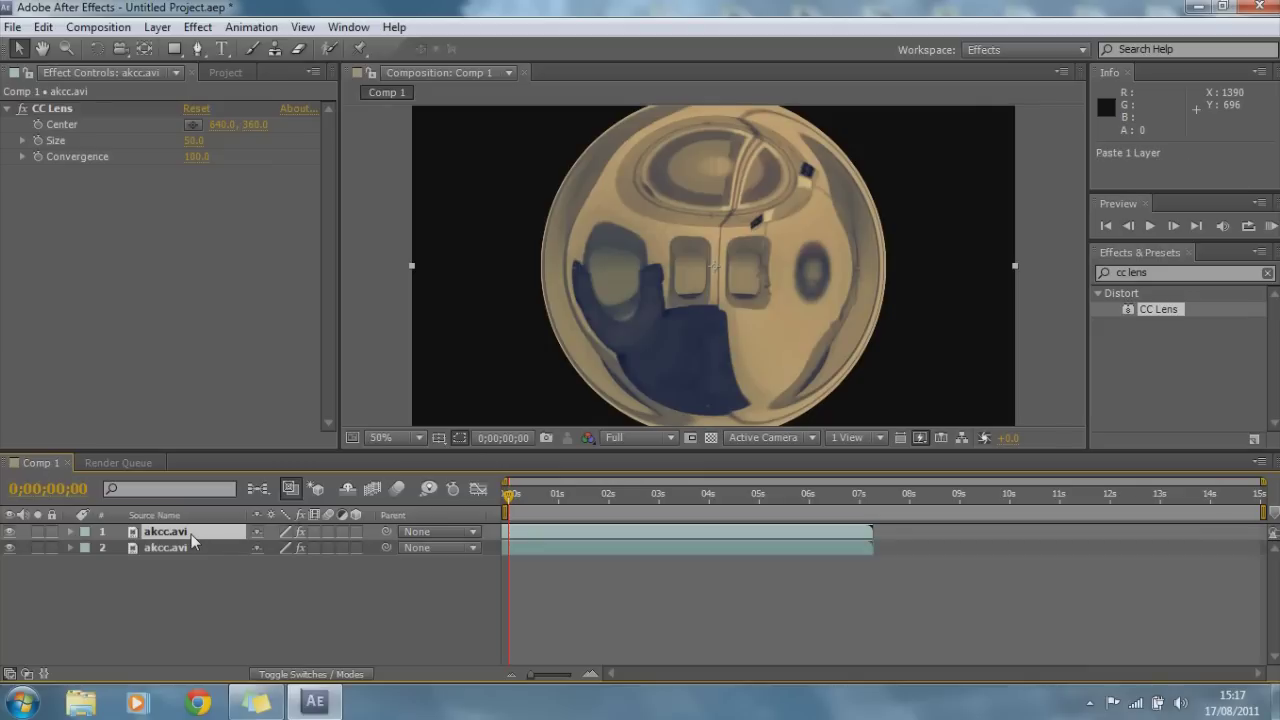
Remove CC Lens from the lower copy and set the top copy's lens Size to 0.
left_click(181, 549)
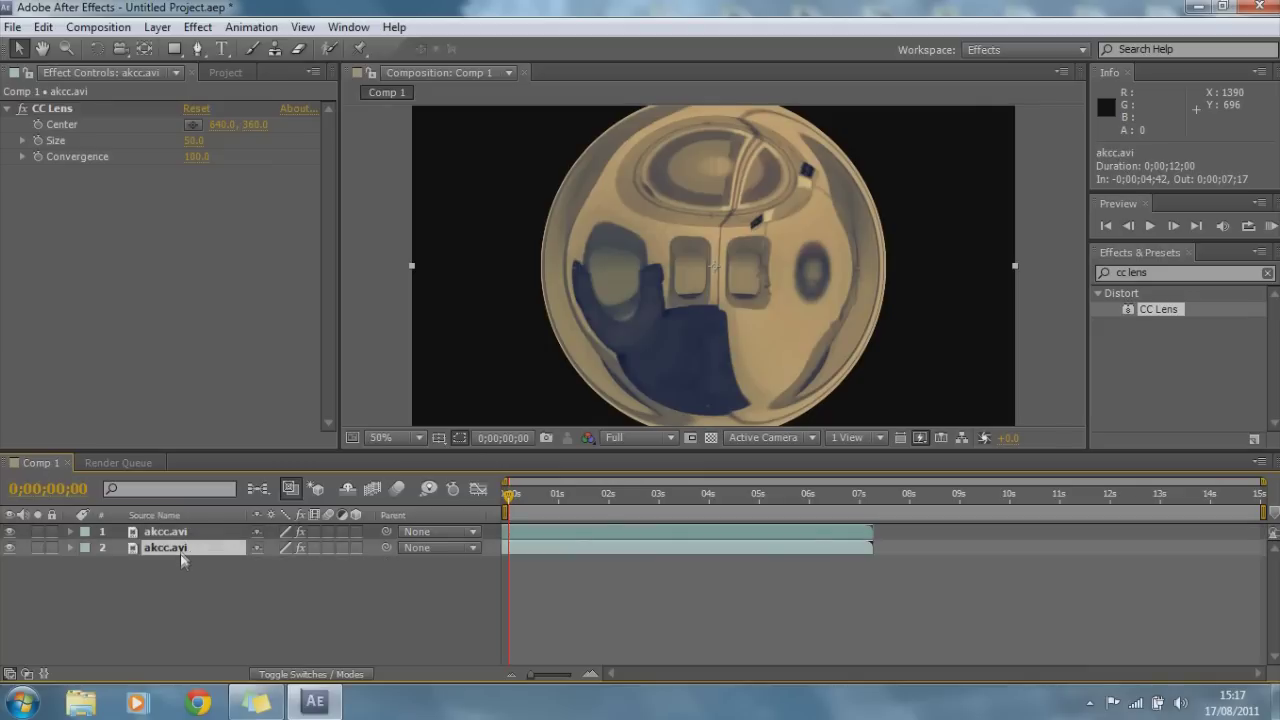
left_click(40, 110)
key("Delete")
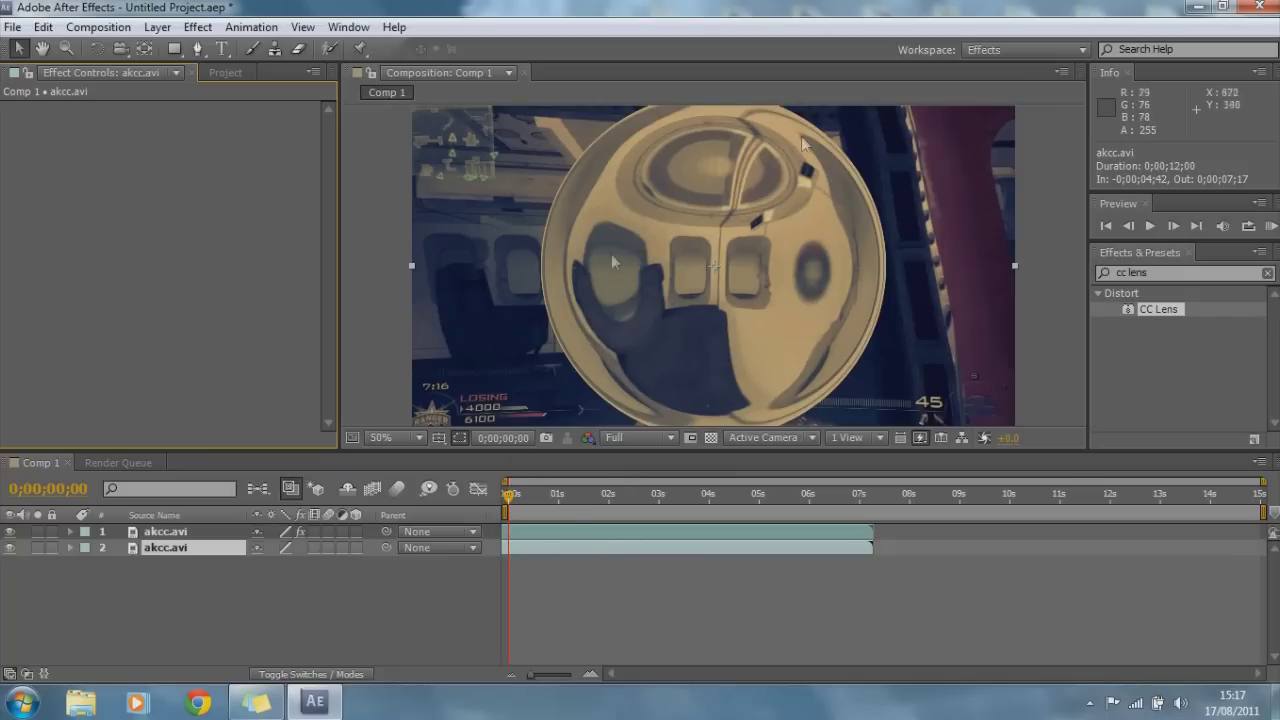
left_click(531, 529)
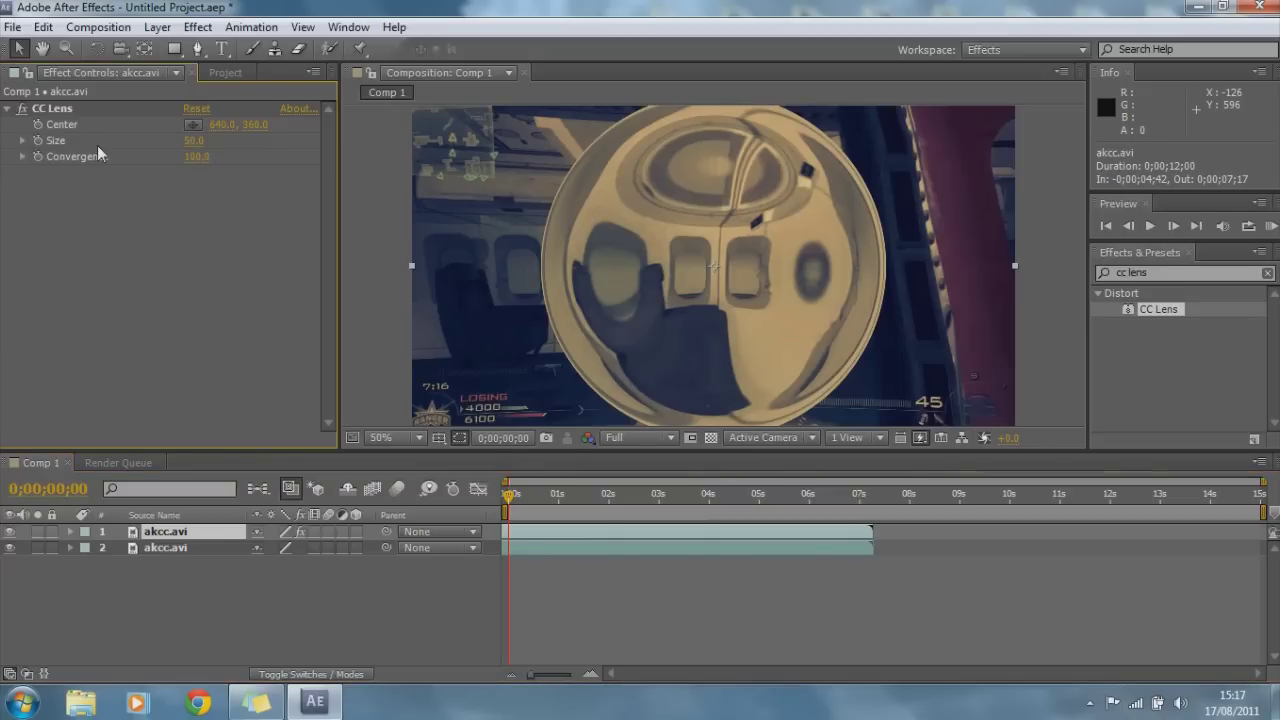
left_click_drag(193, 140, 99, 140)
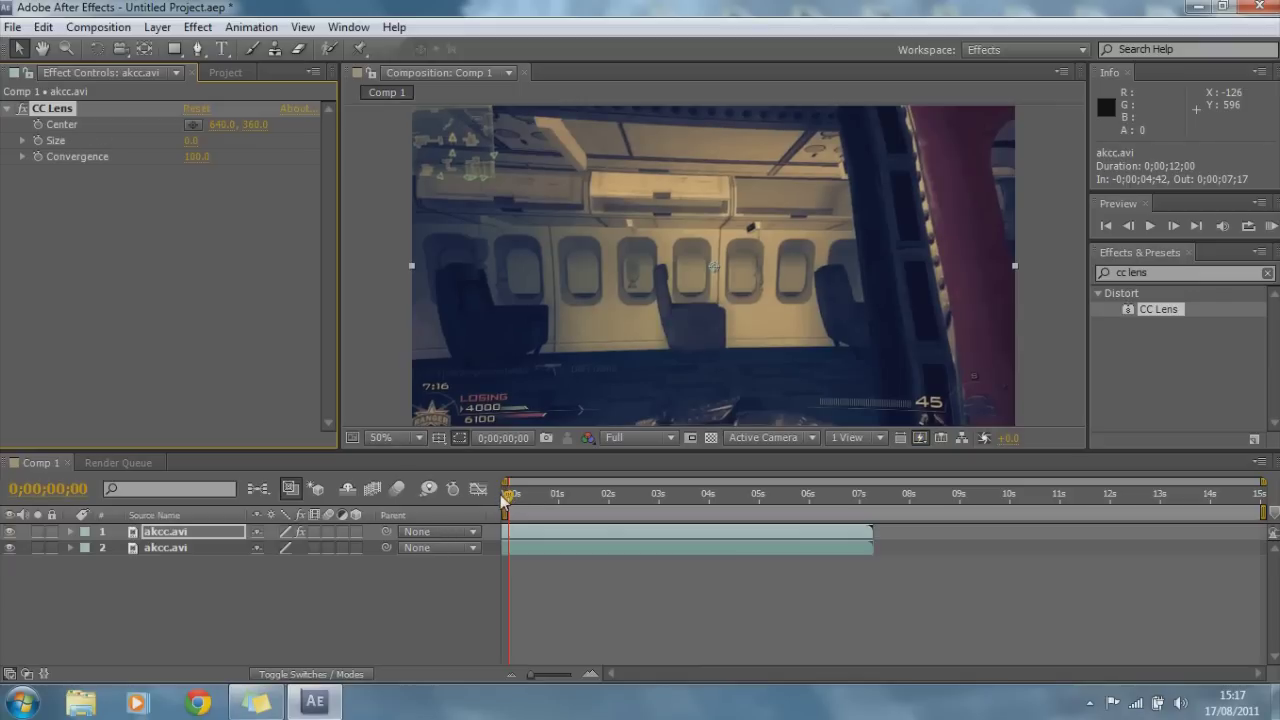
Keyframe the top layer's CC Lens Size from 0 to 500 over about a second.
left_click_drag(504, 502, 555, 496)
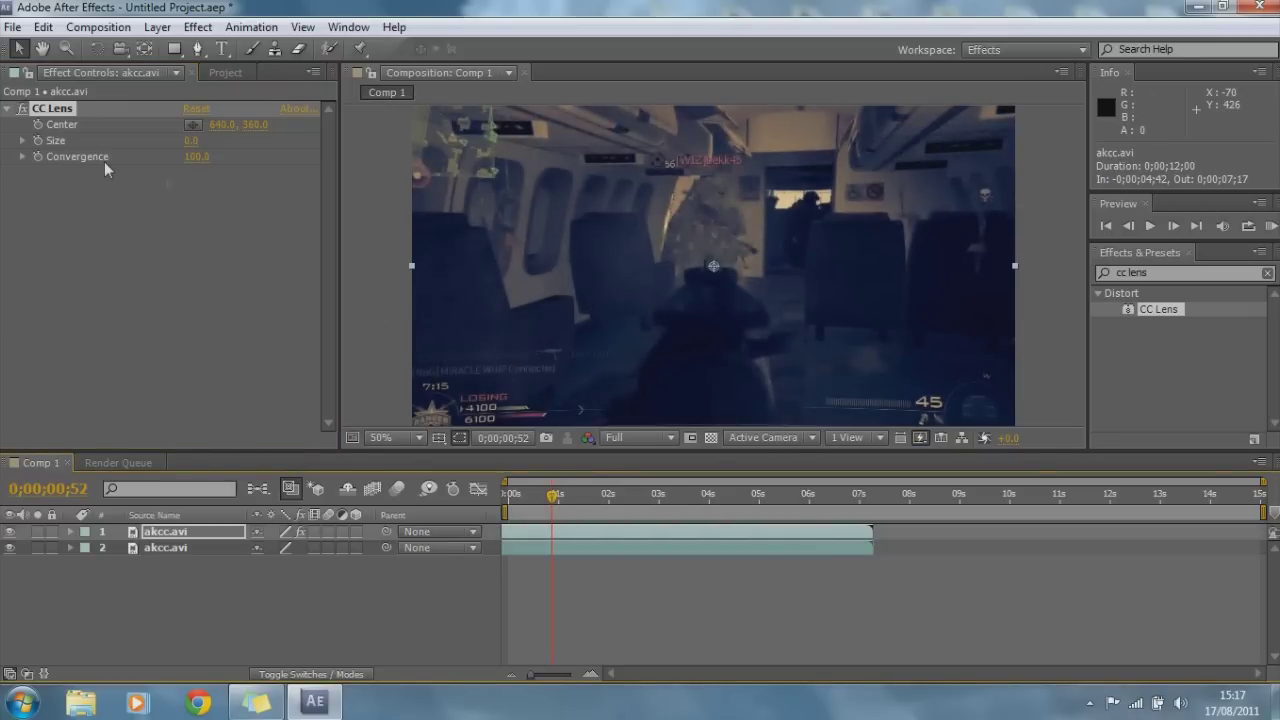
left_click(38, 143)
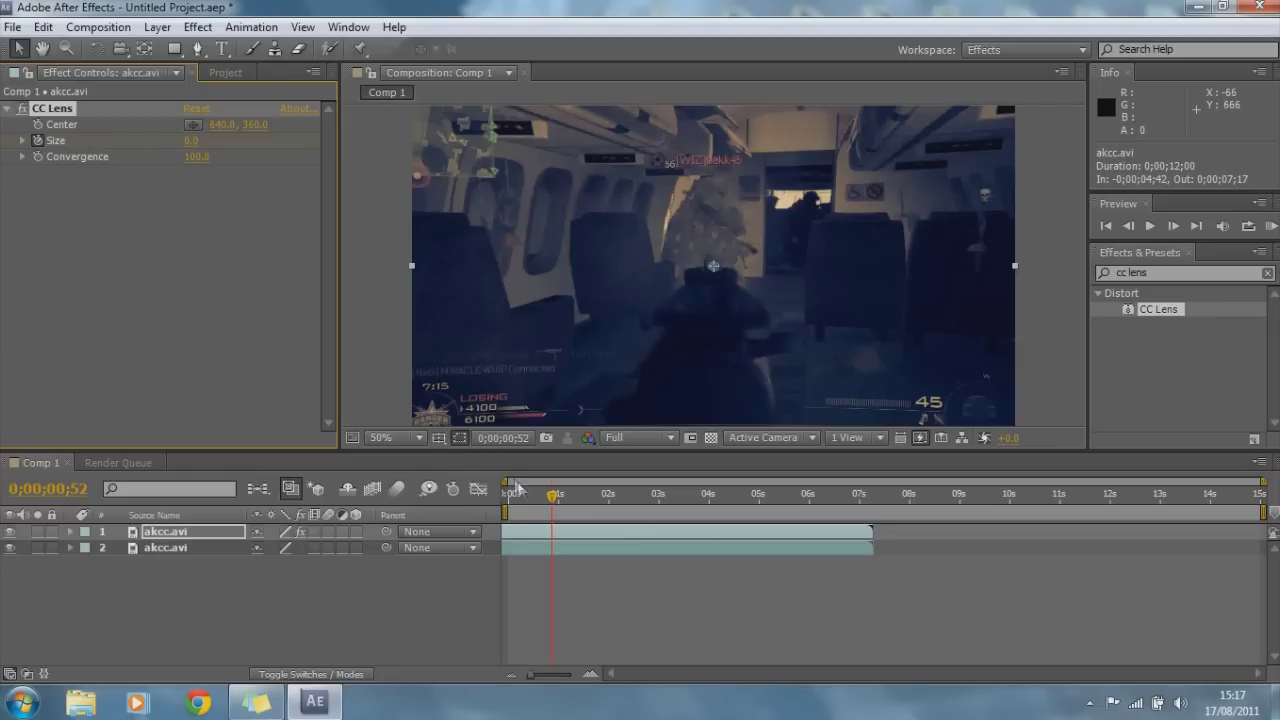
left_click_drag(553, 500, 575, 500)
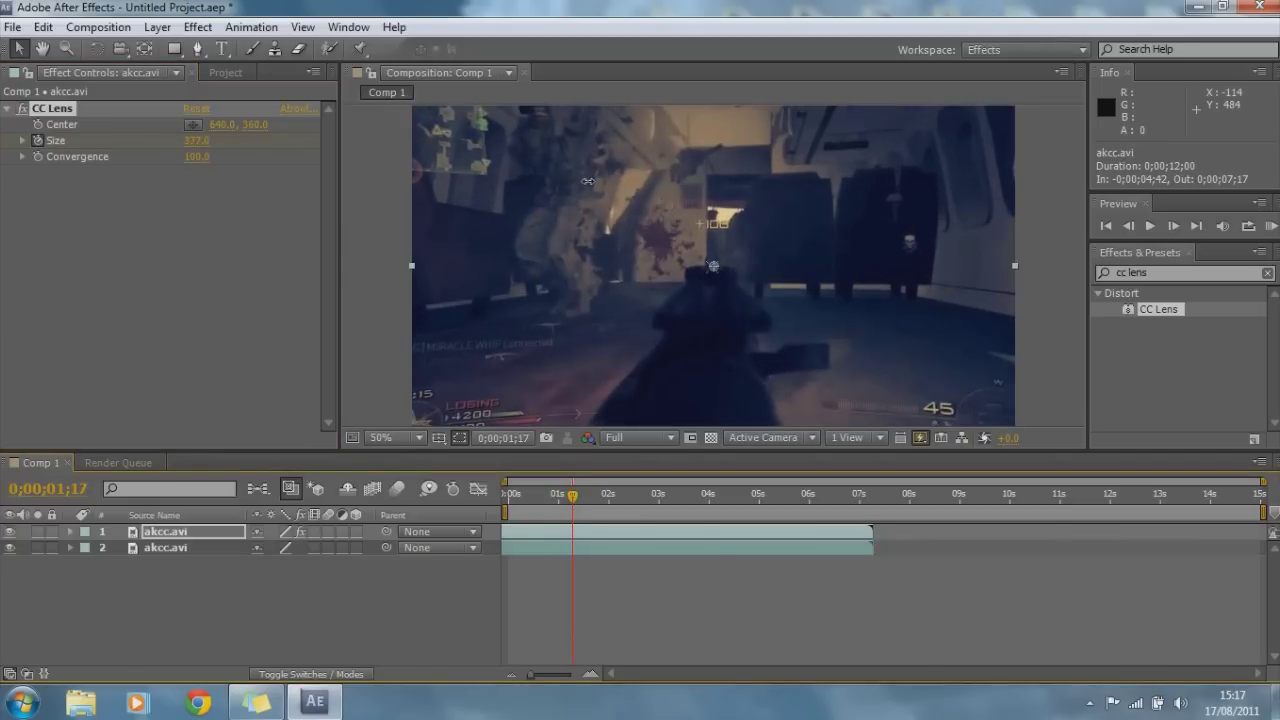
left_click_drag(190, 141, 886, 155)
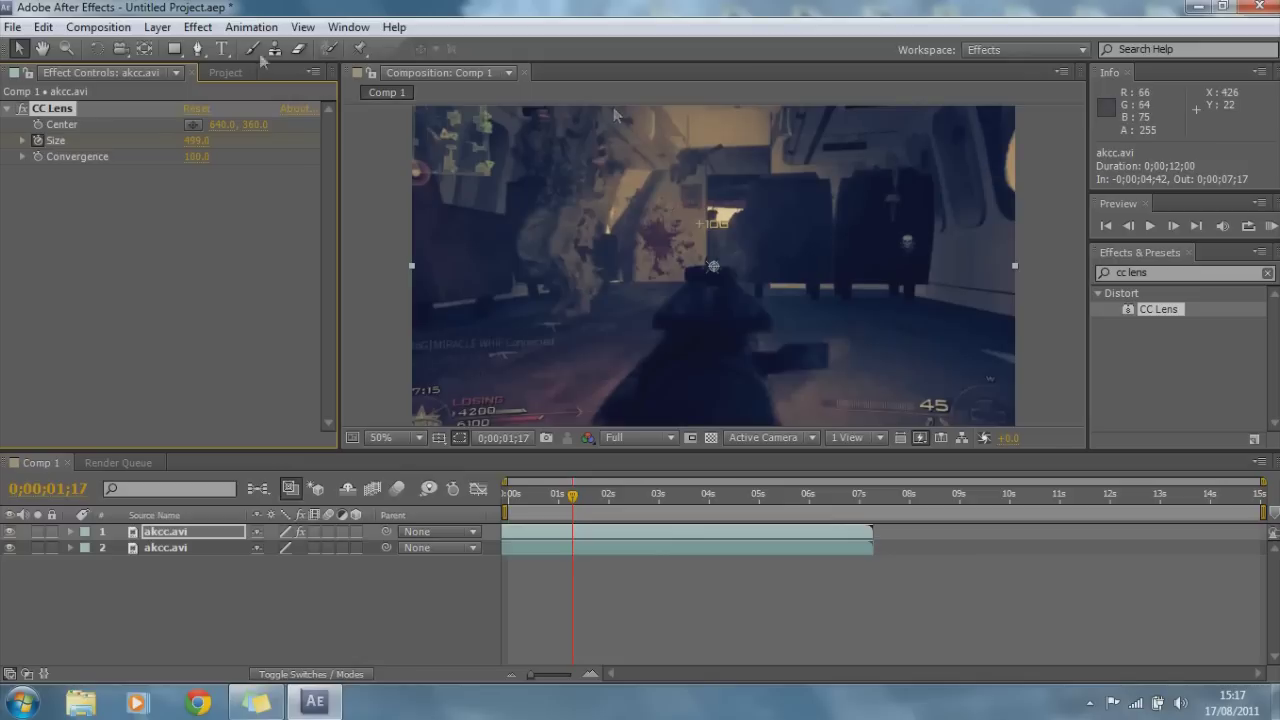
left_click_drag(238, 140, 277, 143)
mouse_move(568, 501)
left_mouse_down()
mouse_move(536, 495)
mouse_move(582, 491)
mouse_move(547, 492)
left_mouse_up()
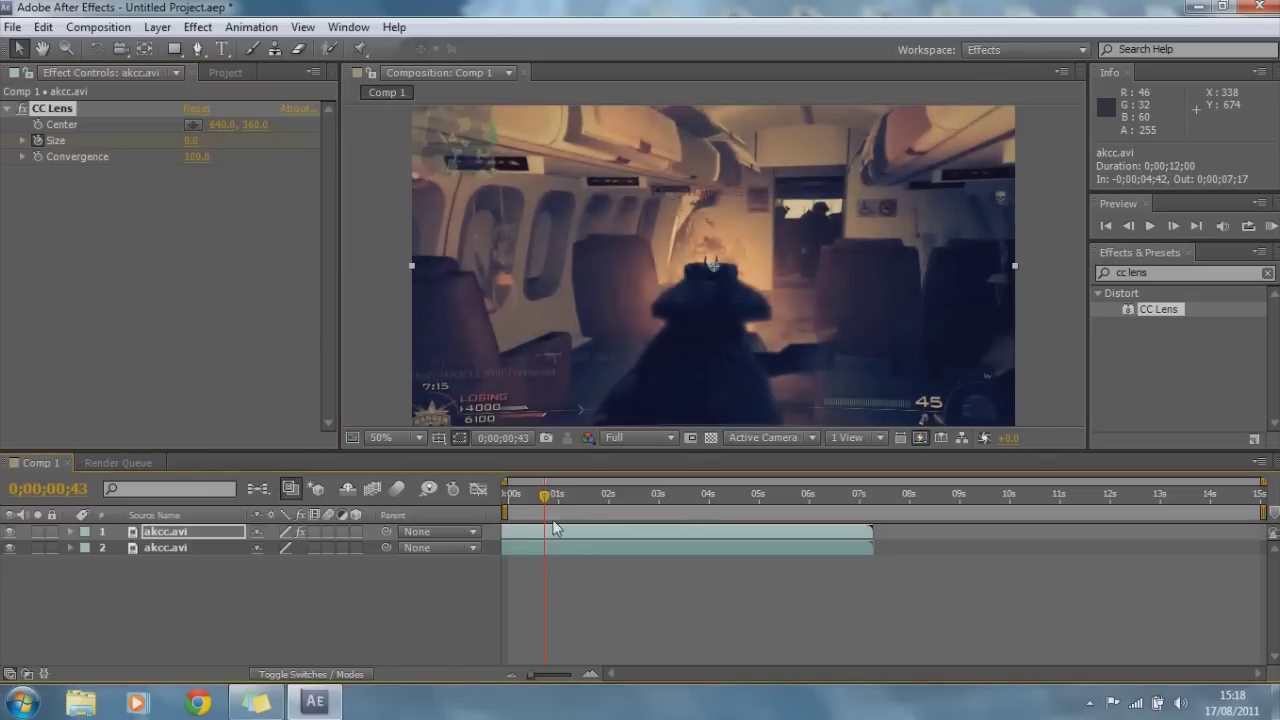
Clear the cc lens search so all effect categories are listed again.
left_click(1170, 273)
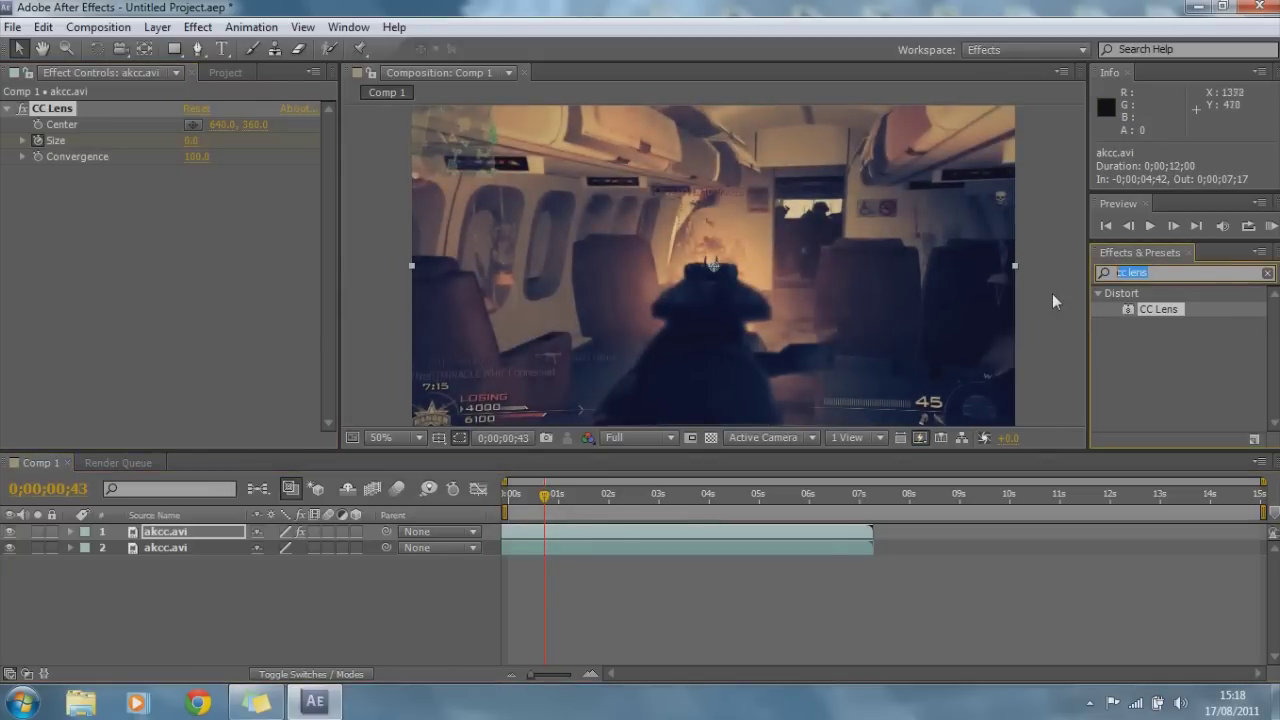
key("BackSpace")
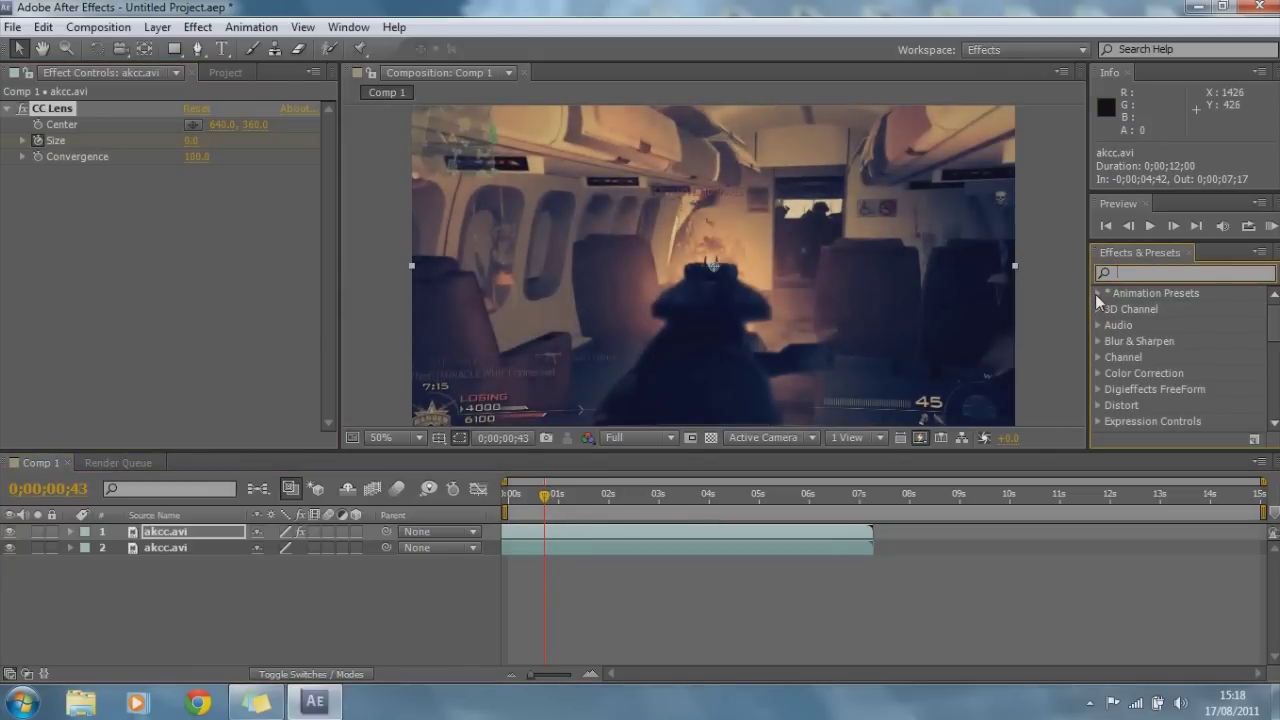
left_click(1097, 293)
left_click(1096, 293)
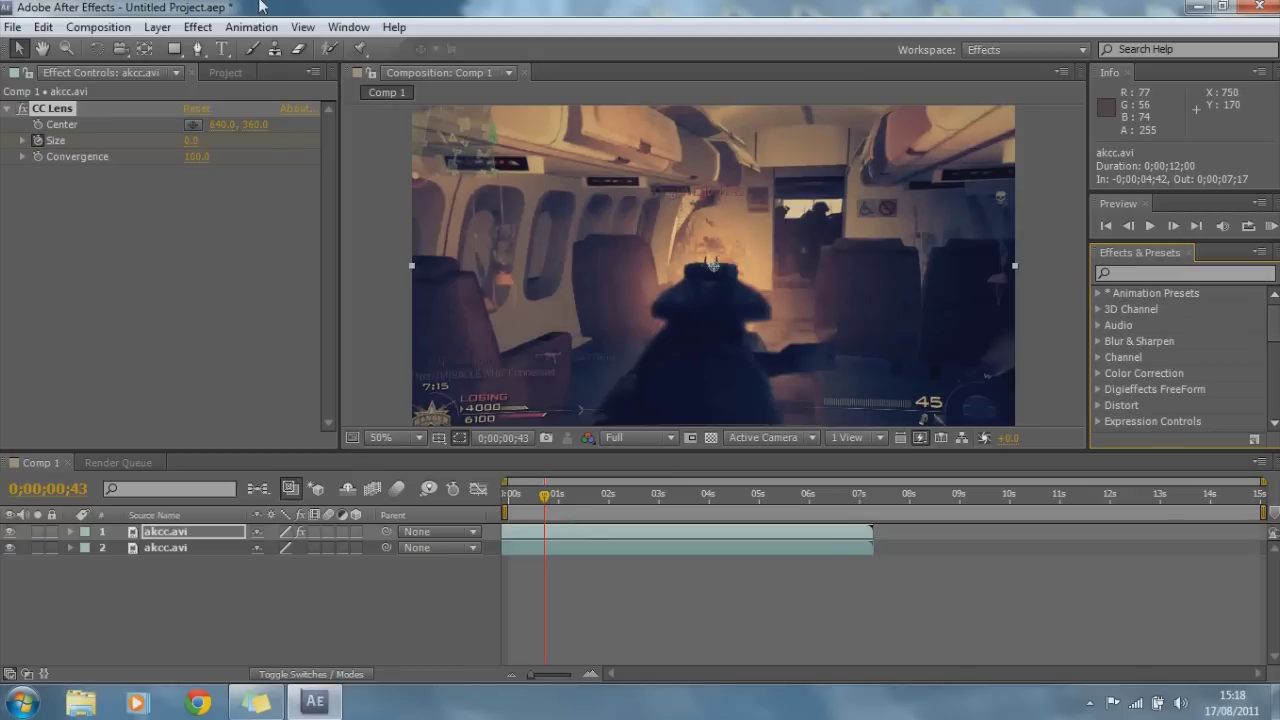
Apply Levels from the Effect > Color Correction menu to the top clip.
left_click(198, 27)
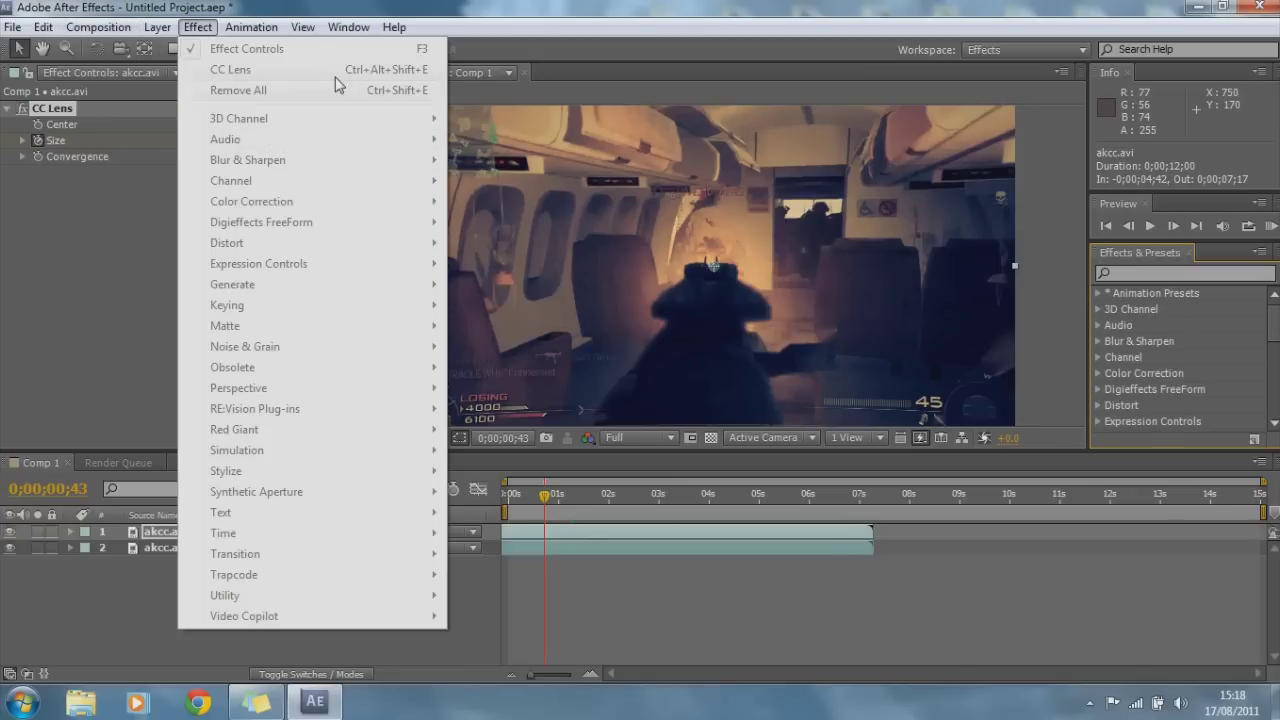
left_click(622, 546)
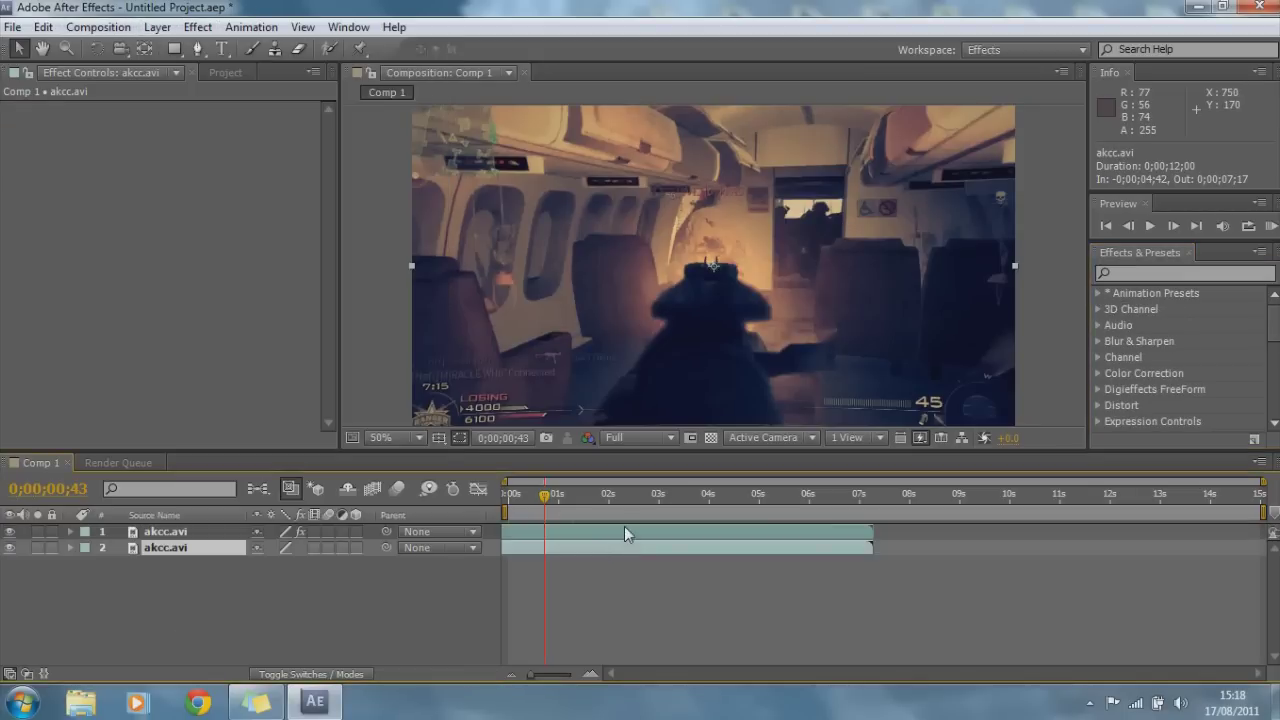
left_click(198, 30)
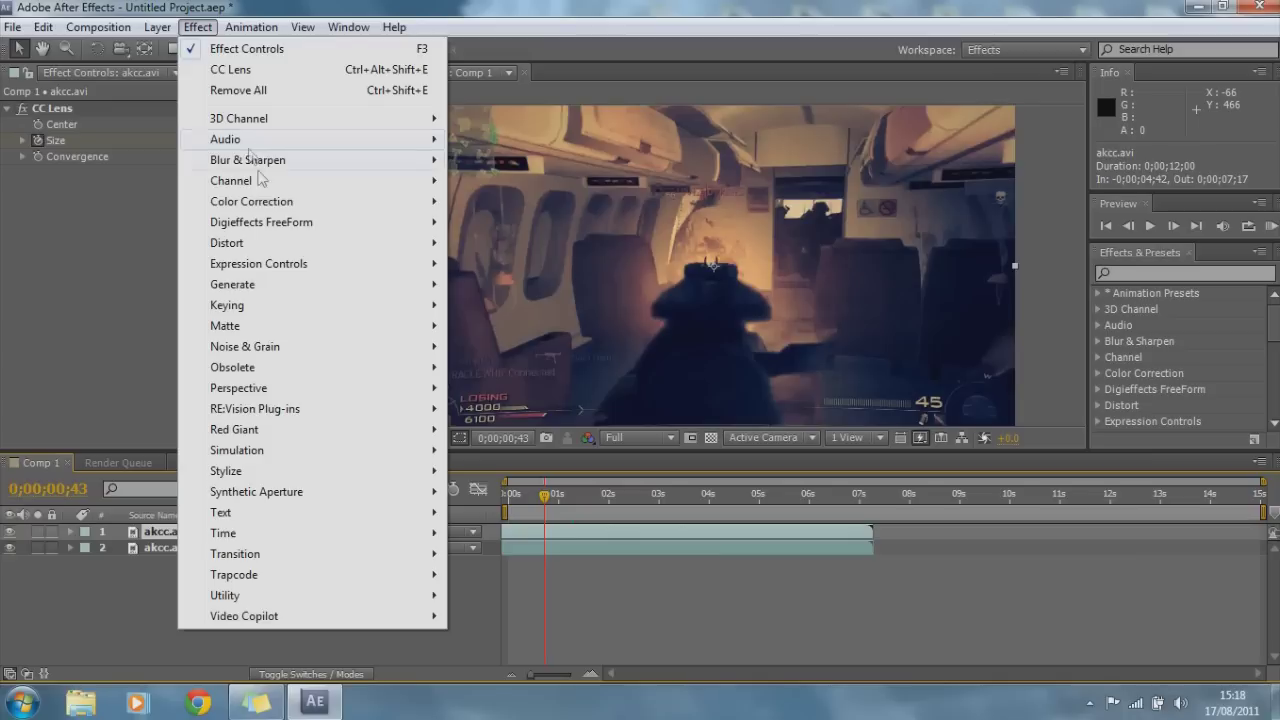
mouse_move(334, 201)
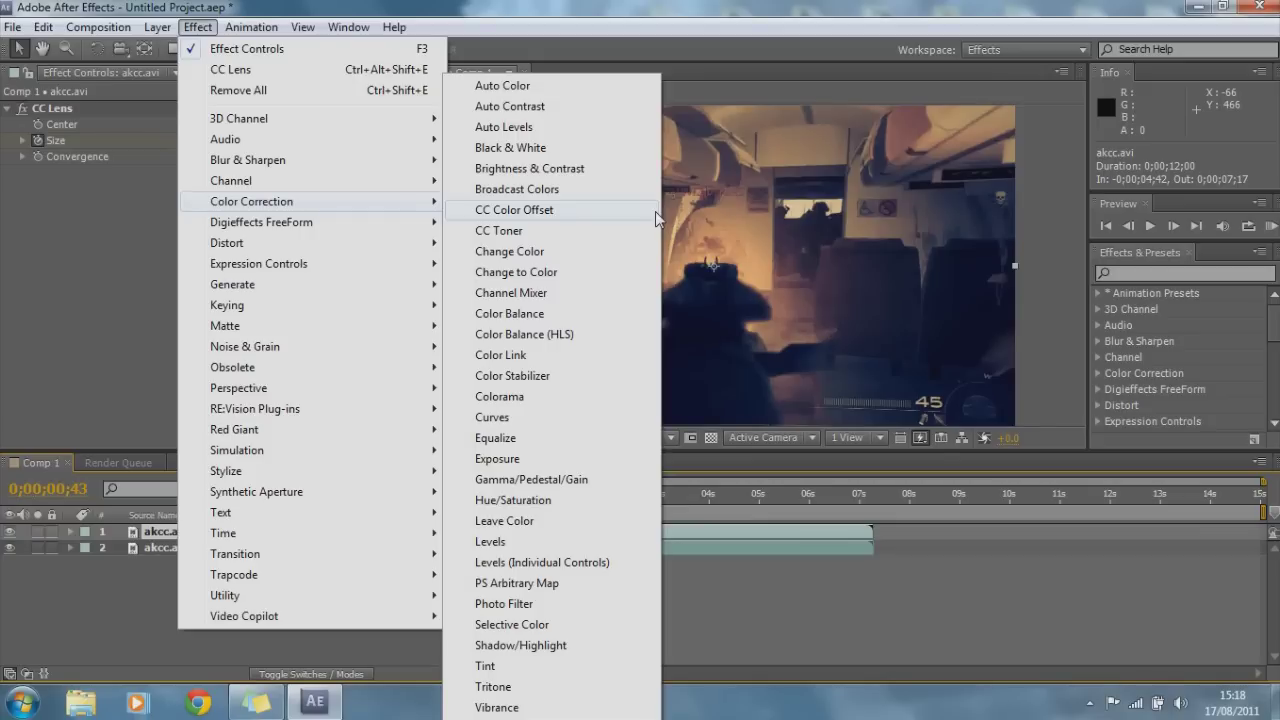
left_click(500, 541)
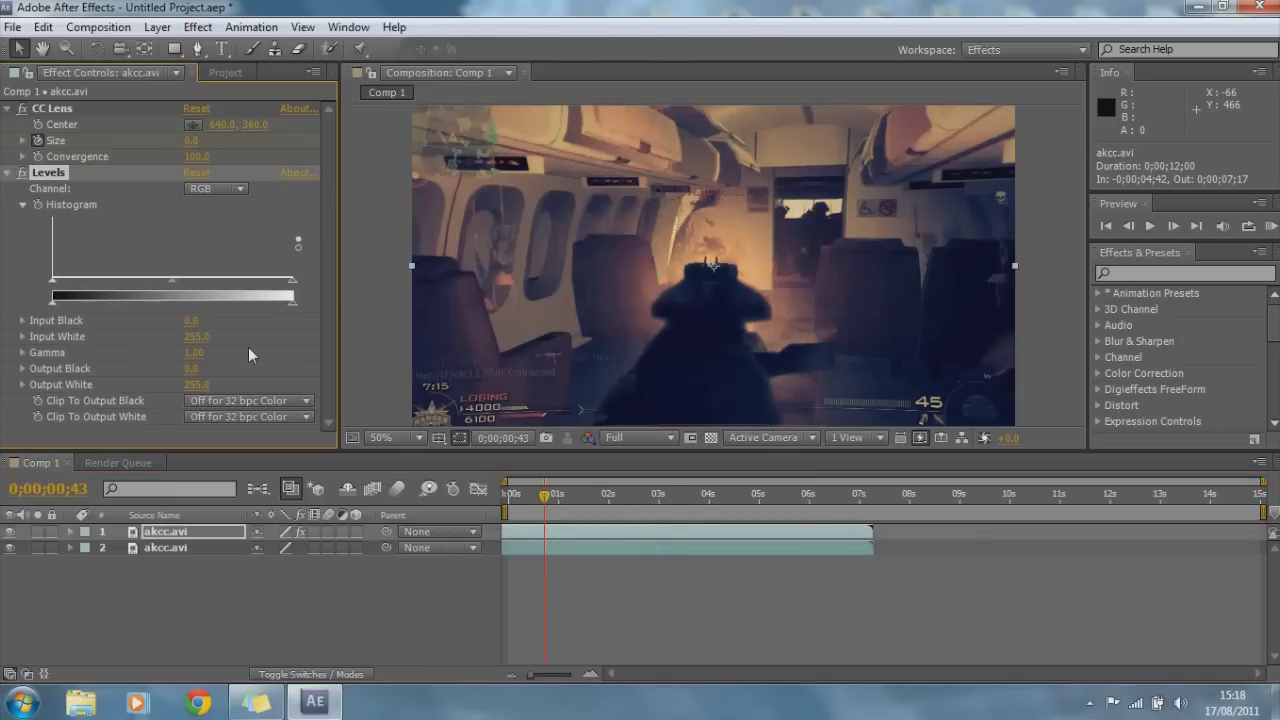
Raise Levels Input Black to 112.2 and adjust Input White, then collapse both effects.
left_click_drag(198, 342, 250, 344)
left_click_drag(186, 321, 240, 322)
left_click(703, 496)
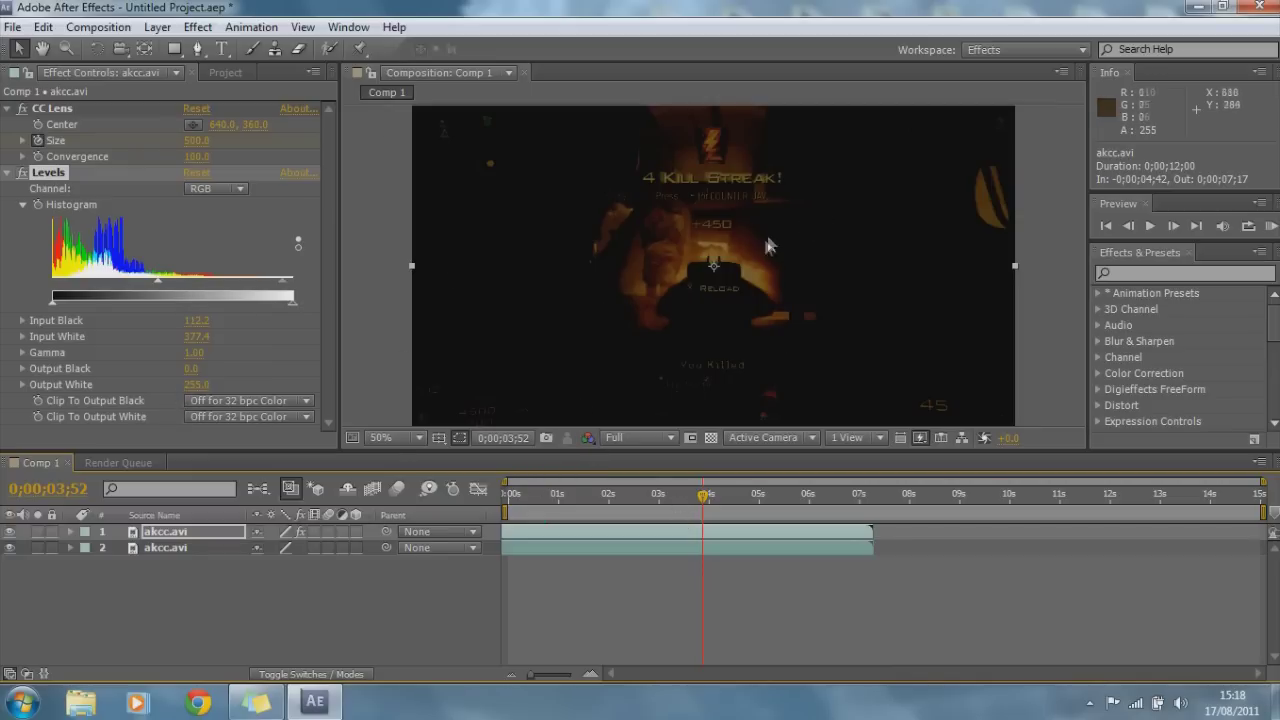
left_click(8, 174)
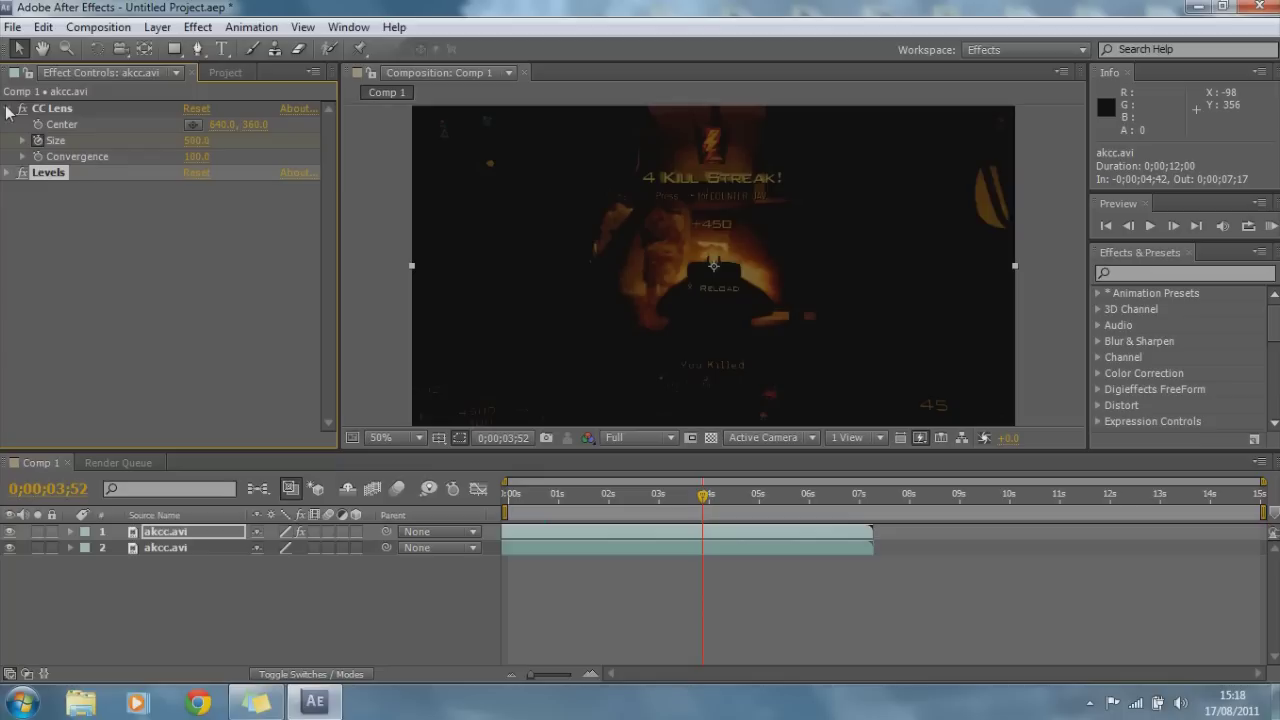
left_click(8, 110)
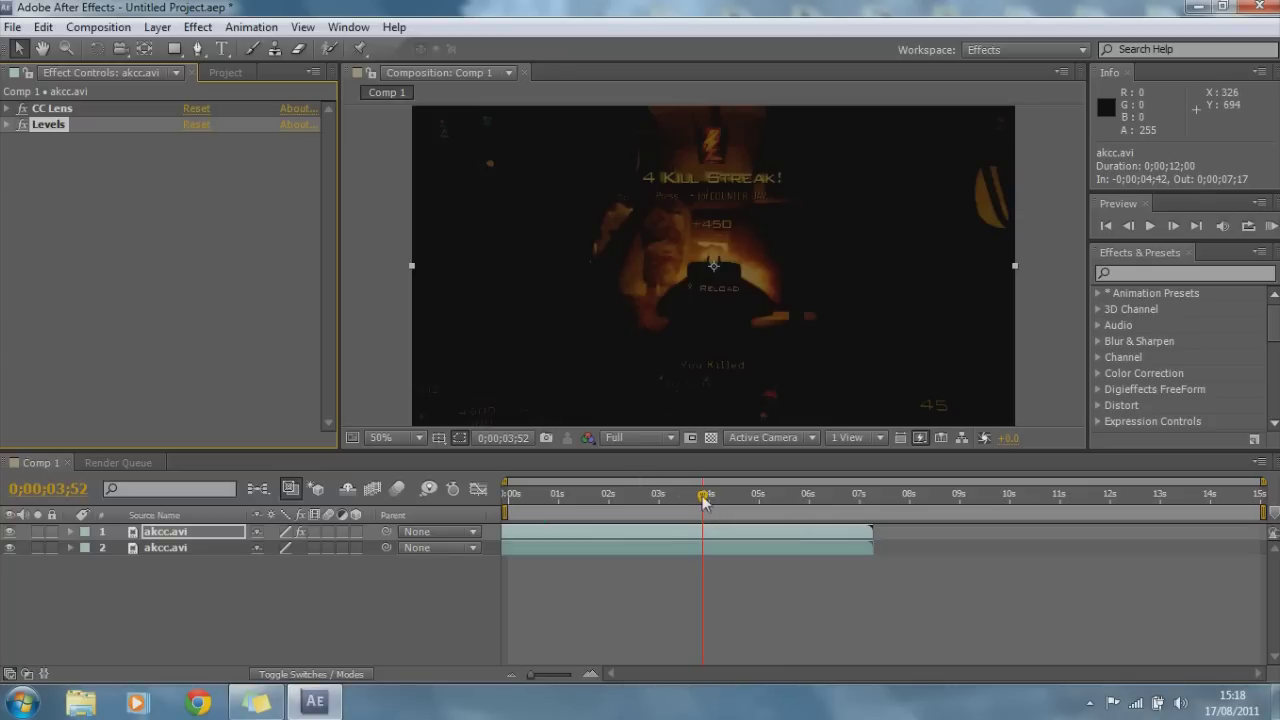
Retune Levels to Input Black 10.2, Input White 326.4 and Gamma 0.49 while previewing frames.
left_click(551, 493)
mouse_move(550, 493)
left_mouse_down()
mouse_move(510, 494)
mouse_move(572, 491)
left_mouse_up()
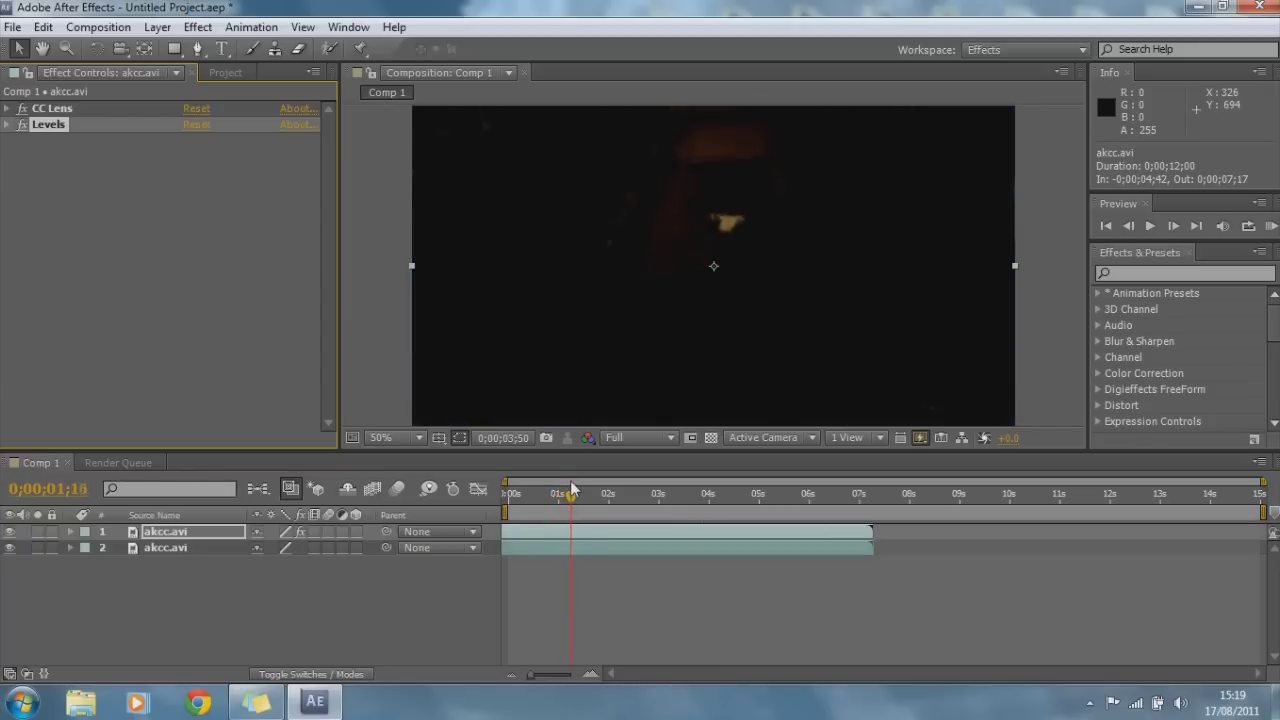
left_click(8, 124)
left_click_drag(192, 272, 153, 301)
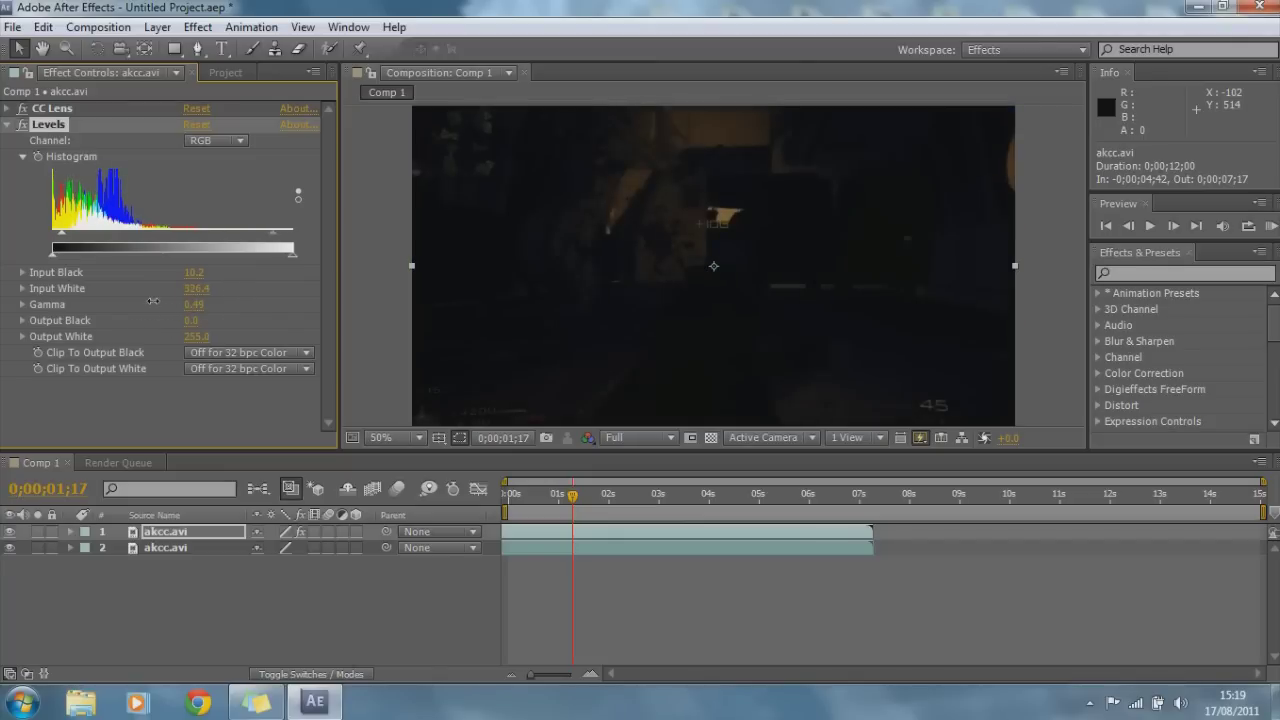
left_click(541, 493)
left_click_drag(541, 497, 583, 496)
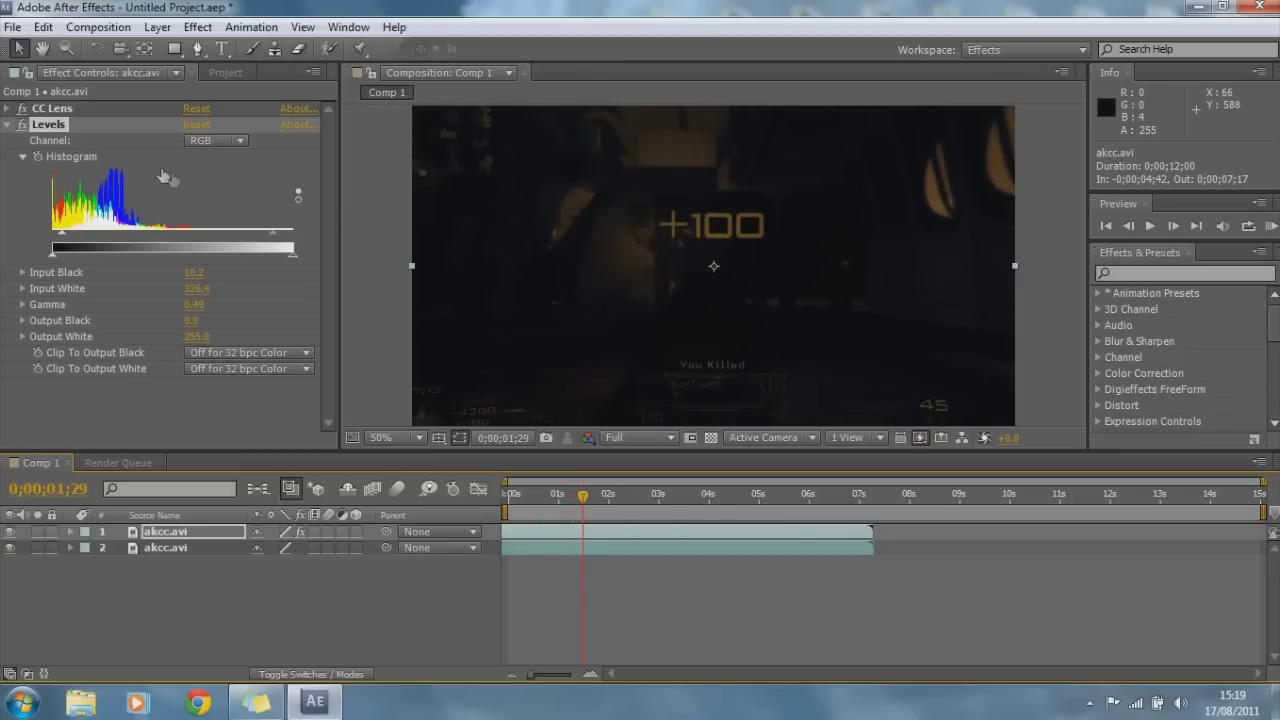
left_click(4, 134)
left_click(7, 125)
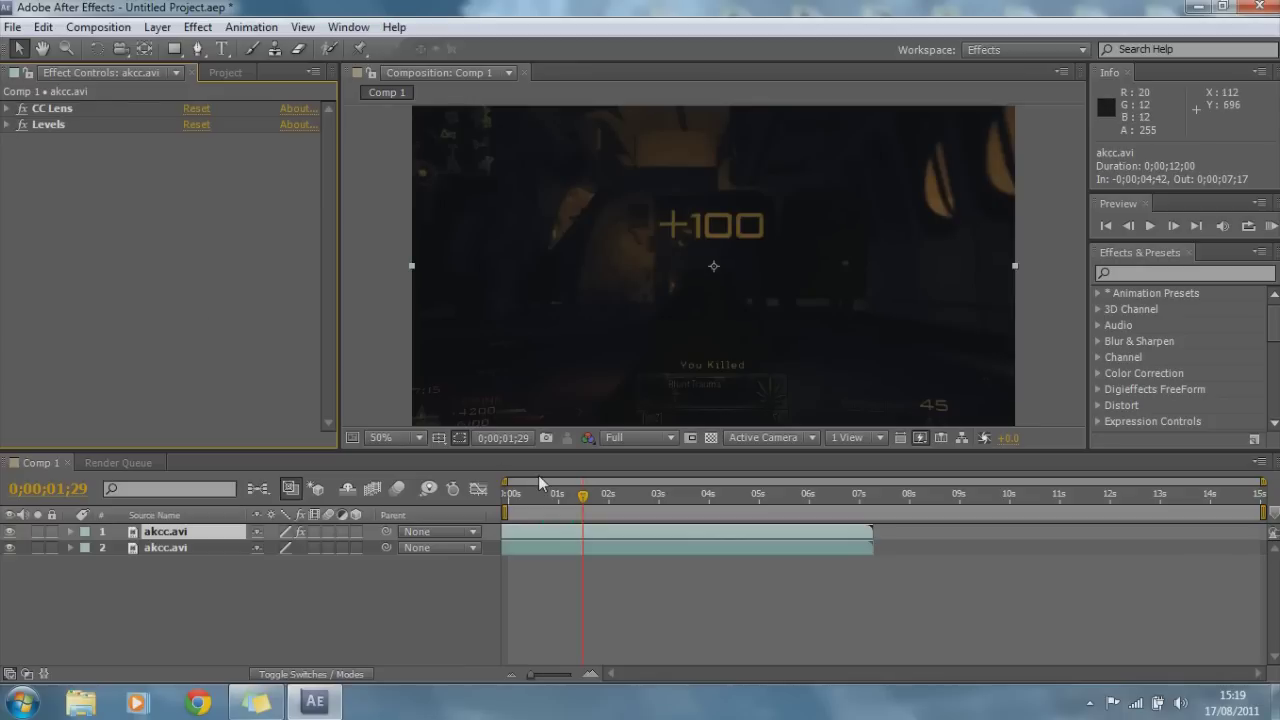
Reveal the top layer's CC Lens Size keyframes in the timeline.
left_click(70, 532)
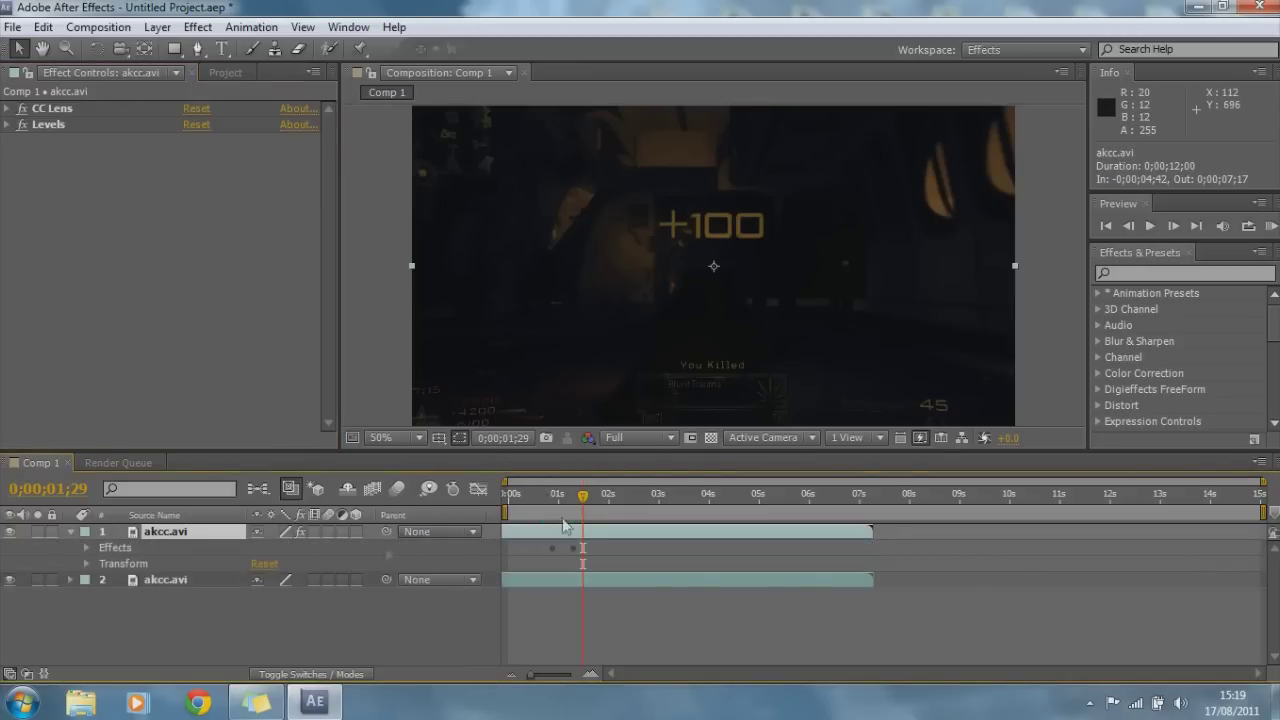
left_click(573, 549)
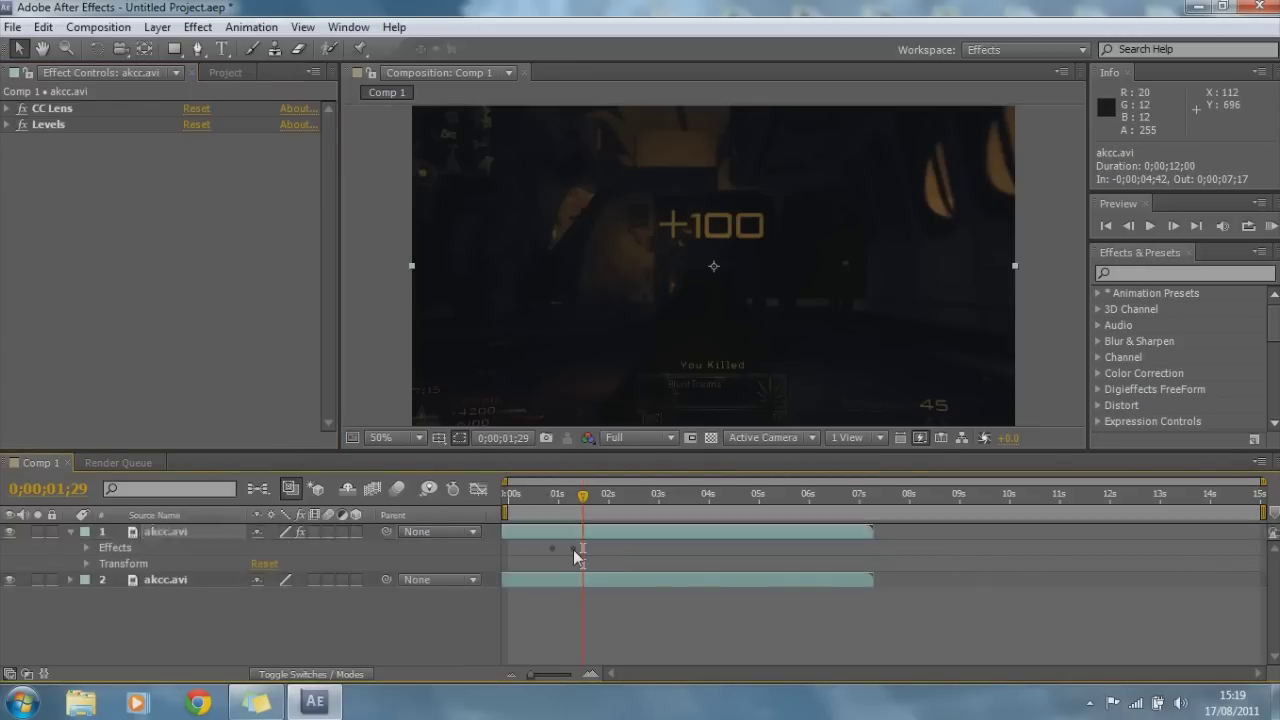
left_click(86, 548)
left_click(102, 564)
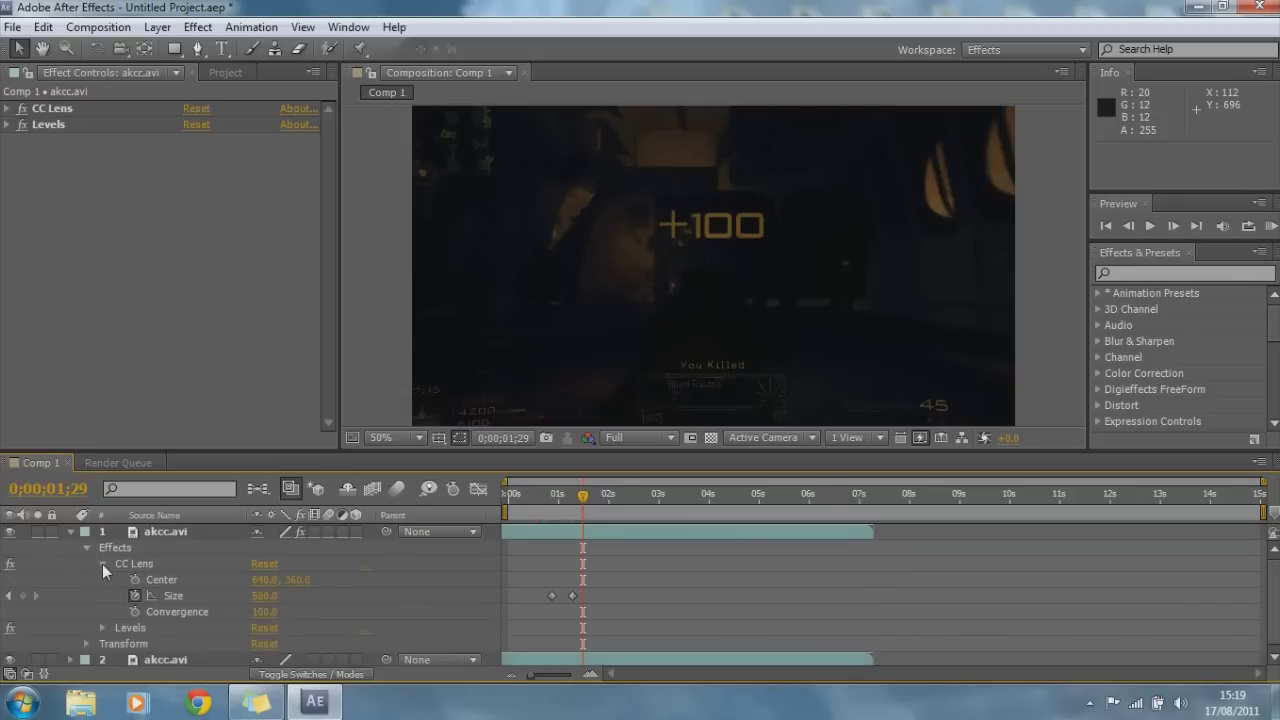
Move the end Size keyframe to 0;00;01;11, previewing the bulge, then collapse the layer.
left_click_drag(572, 595, 752, 596)
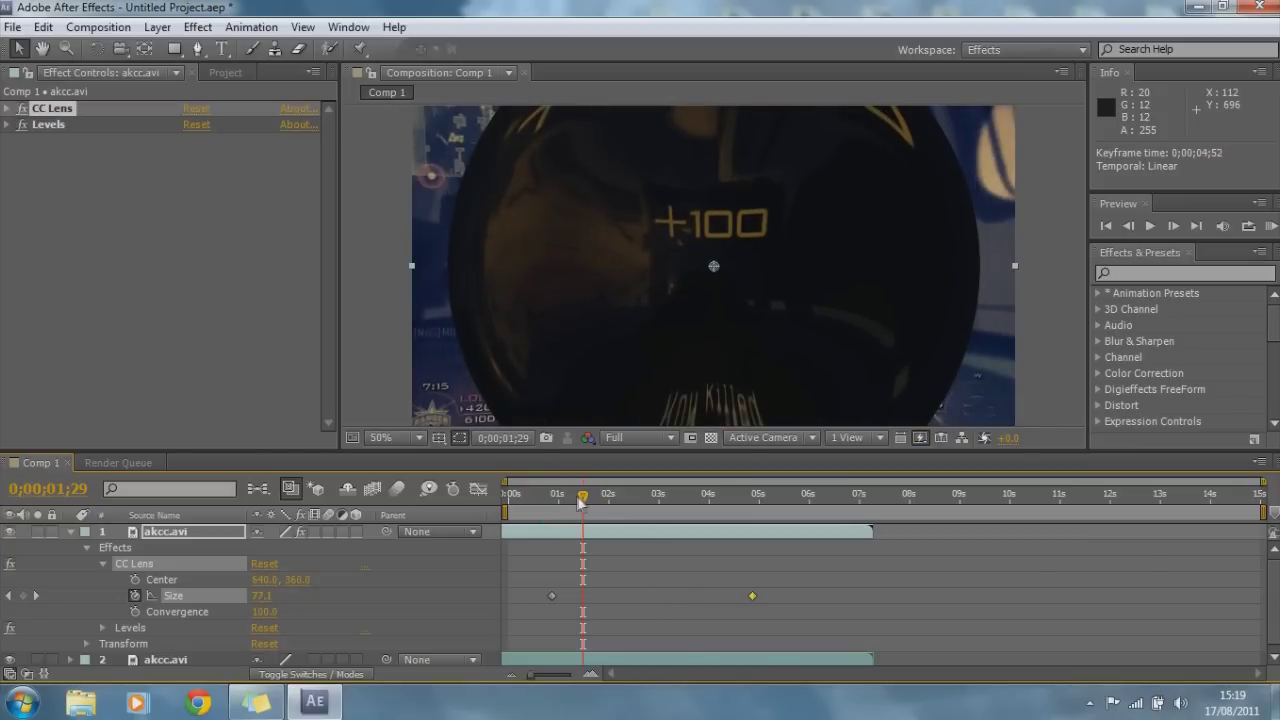
left_click_drag(582, 496, 751, 500)
left_click(640, 498)
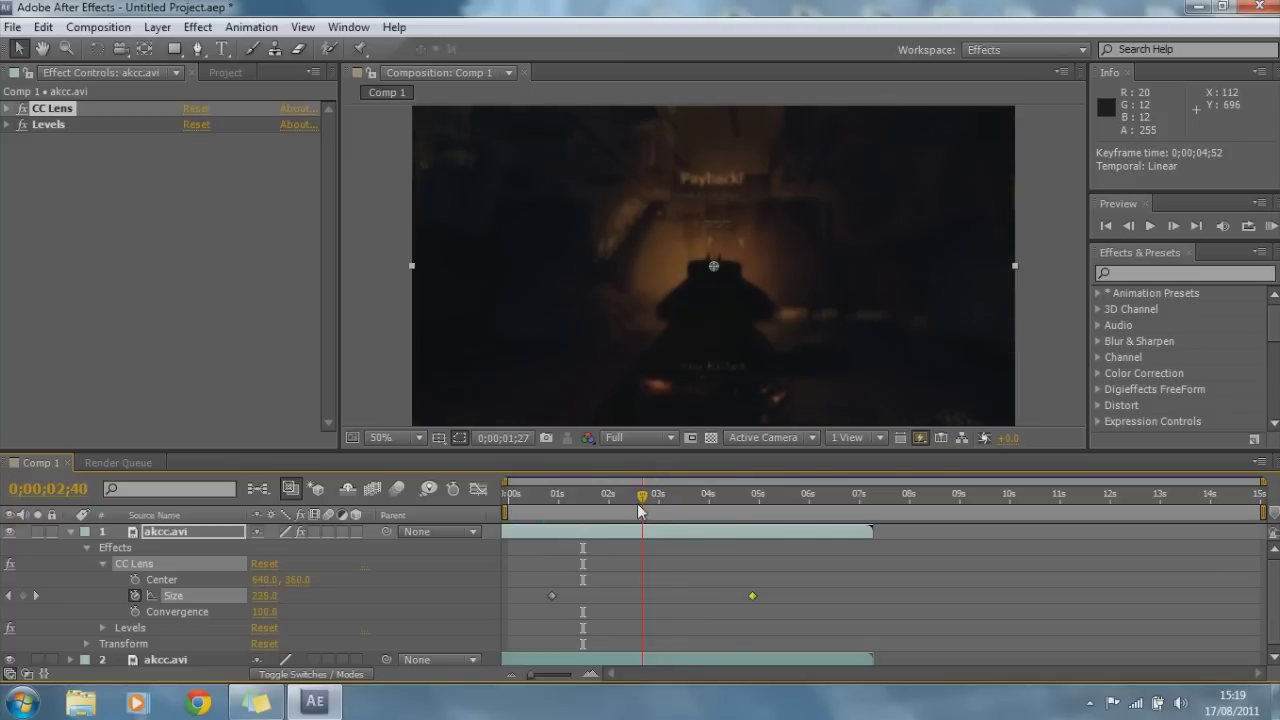
left_click_drag(753, 597, 569, 597)
left_click_drag(643, 497, 575, 508)
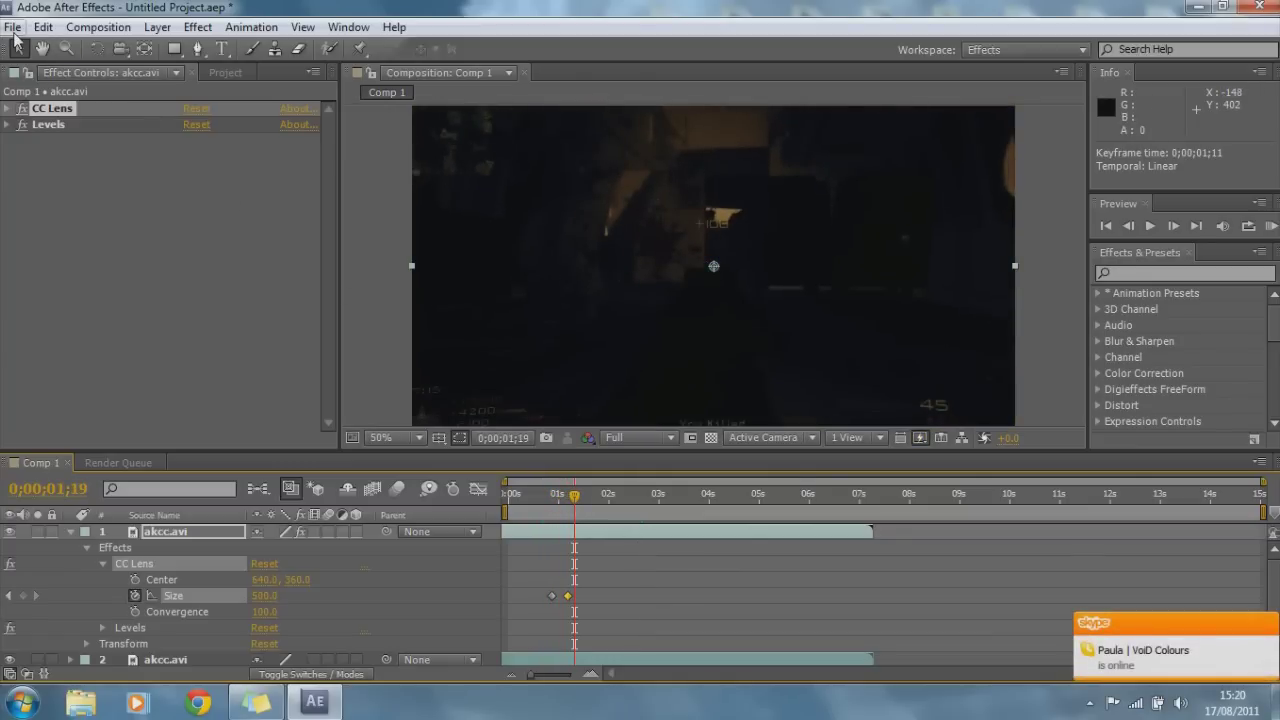
left_click(71, 532)
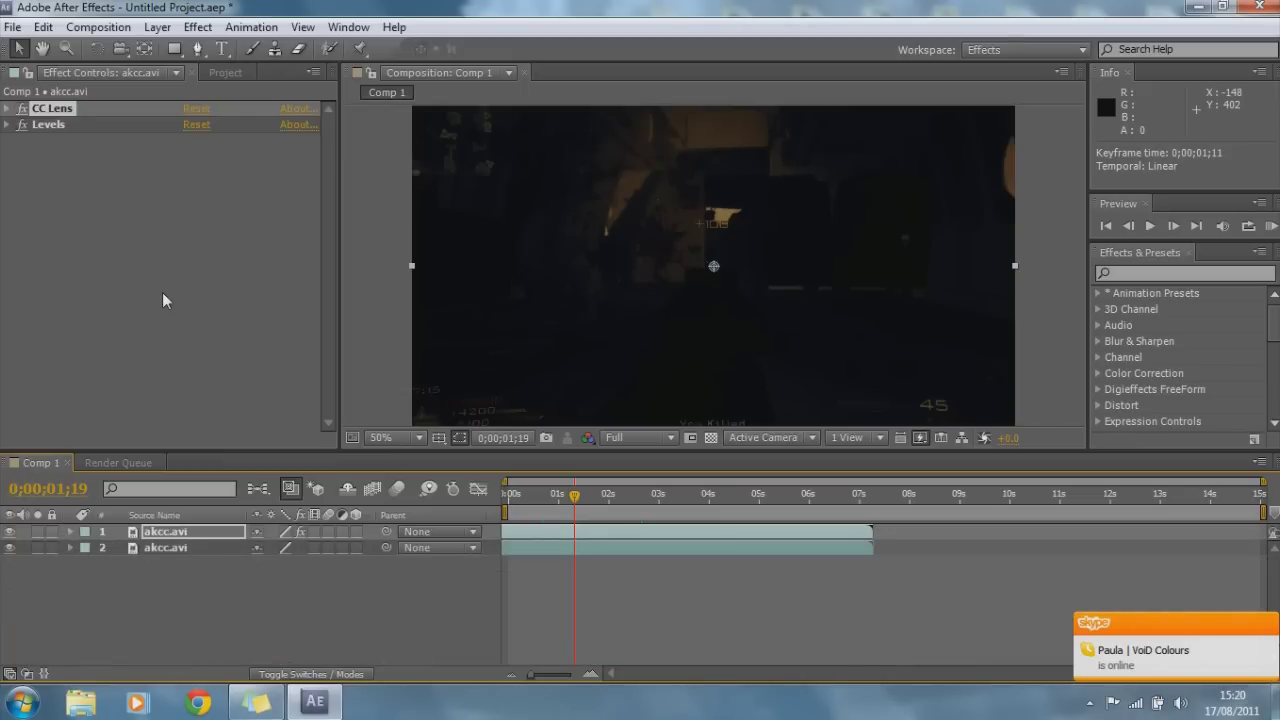